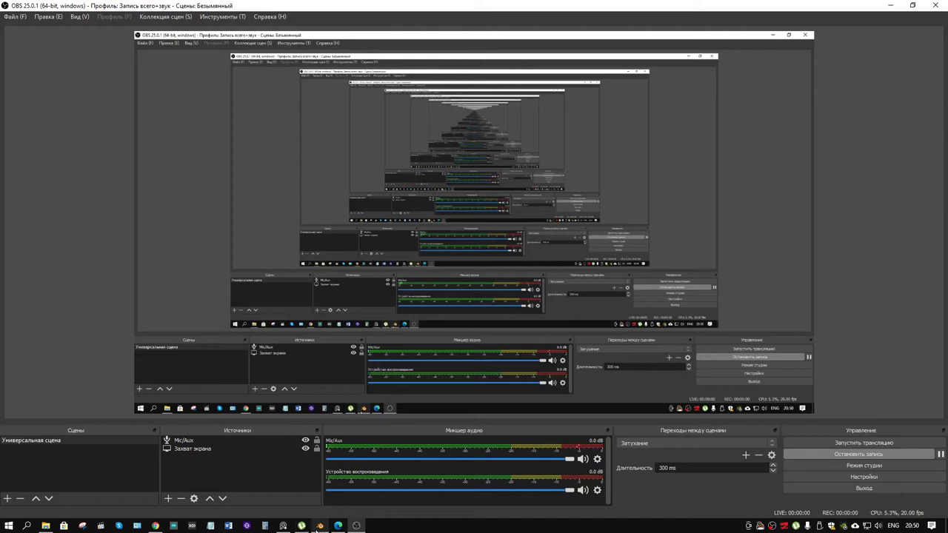
- Bring up the Sten gun scene in Blender and orbit around the model
{"action": "left_click", "coordinate": [318, 526]}
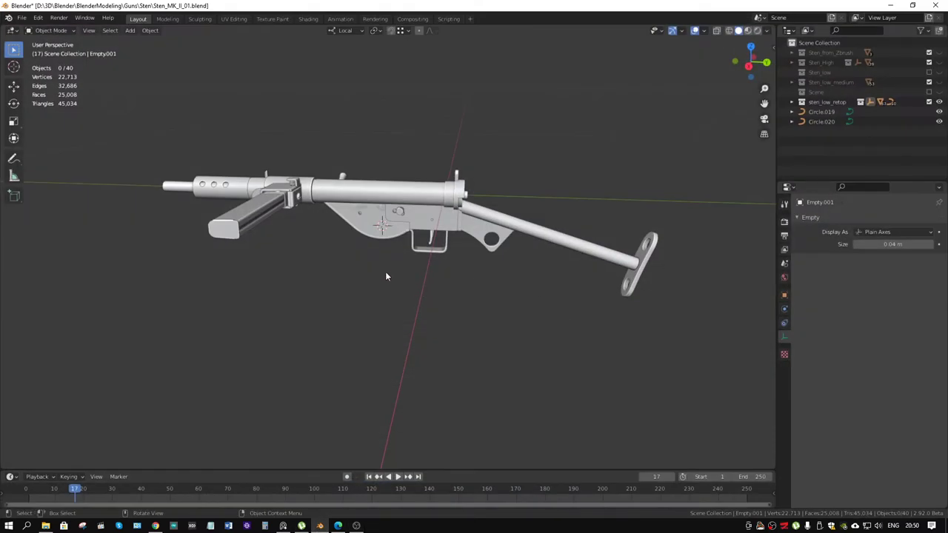
{"action": "mouse_move", "coordinate": [385, 276]}
{"action": "middle_mouse_down"}
{"action": "mouse_move", "coordinate": [398, 259]}
{"action": "mouse_move", "coordinate": [412, 263]}
{"action": "middle_mouse_up"}
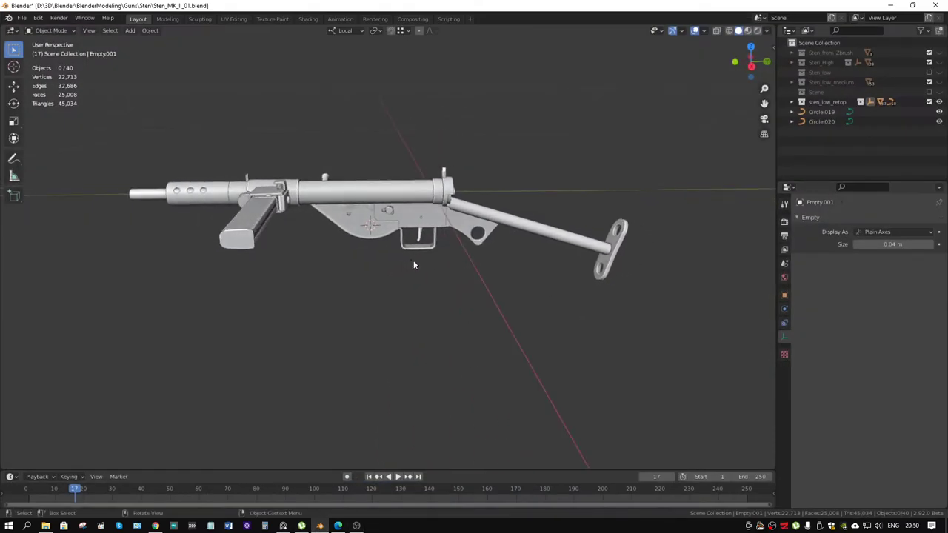
{"action": "mouse_move", "coordinate": [354, 250]}
{"action": "middle_mouse_down"}
{"action": "mouse_move", "coordinate": [403, 310]}
{"action": "mouse_move", "coordinate": [386, 302]}
{"action": "mouse_move", "coordinate": [446, 296]}
{"action": "mouse_move", "coordinate": [201, 289]}
{"action": "middle_mouse_up"}
{"action": "mouse_move", "coordinate": [484, 349]}
{"action": "middle_mouse_down"}
{"action": "mouse_move", "coordinate": [423, 331]}
{"action": "mouse_move", "coordinate": [450, 334]}
{"action": "middle_mouse_up"}
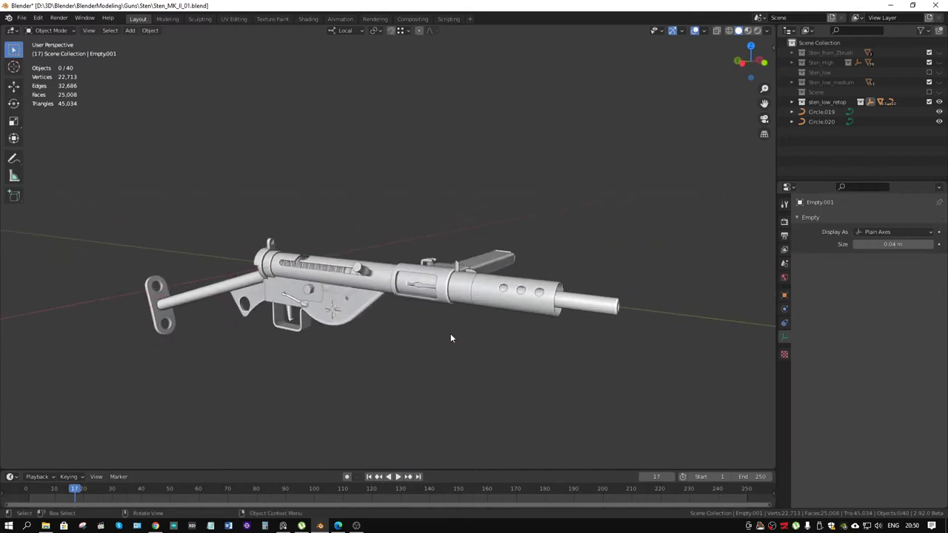
{"action": "scroll", "coordinate": [451, 334], "scroll_direction": "up", "scroll_amount": 2}
{"action": "mouse_move", "coordinate": [551, 356]}
{"action": "middle_mouse_down"}
{"action": "mouse_move", "coordinate": [511, 320]}
{"action": "mouse_move", "coordinate": [387, 315]}
{"action": "mouse_move", "coordinate": [531, 303]}
{"action": "mouse_move", "coordinate": [654, 317]}
{"action": "middle_mouse_up"}
{"action": "scroll", "coordinate": [387, 315], "scroll_direction": "up", "scroll_amount": 3}
{"action": "middle_click_drag", "start_coordinate": [390, 303], "coordinate": [424, 312]}
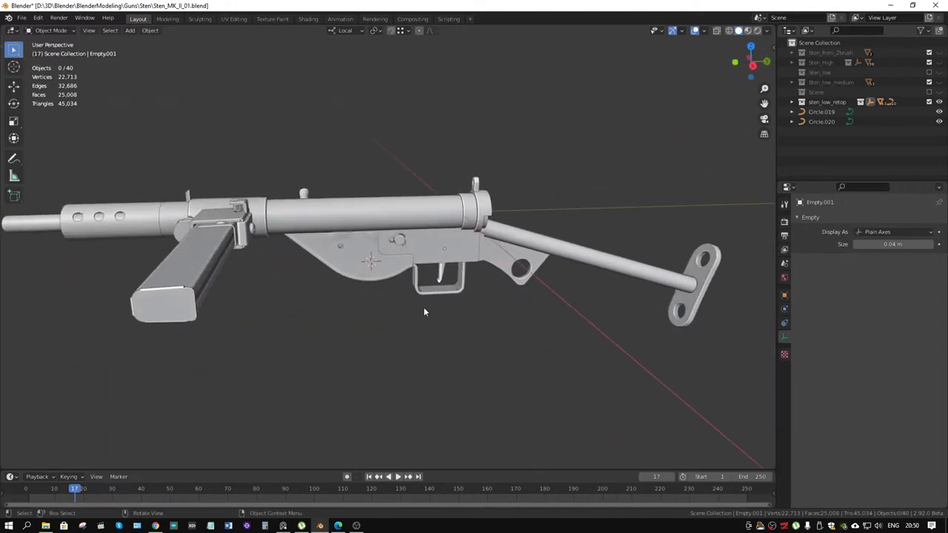
{"action": "mouse_move", "coordinate": [315, 324]}
{"action": "middle_mouse_down"}
{"action": "mouse_move", "coordinate": [469, 318]}
{"action": "mouse_move", "coordinate": [560, 329]}
{"action": "mouse_move", "coordinate": [502, 318]}
{"action": "middle_mouse_up"}
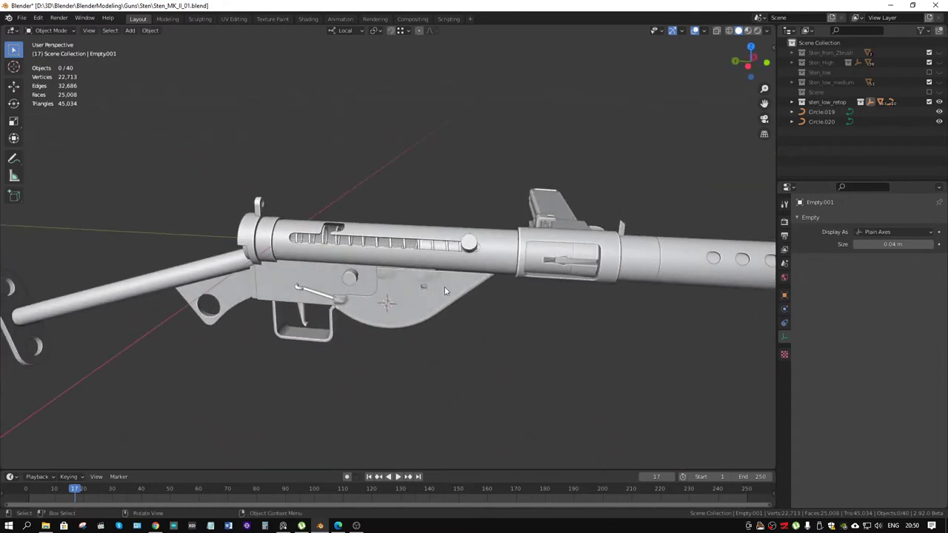
- Inspect the receiver from several angles and switch the model to wireframe shading
{"action": "scroll", "coordinate": [395, 255], "scroll_direction": "up", "scroll_amount": 5}
{"action": "mouse_move", "coordinate": [395, 251]}
{"action": "middle_mouse_down"}
{"action": "mouse_move", "coordinate": [386, 249]}
{"action": "mouse_move", "coordinate": [451, 260]}
{"action": "middle_mouse_up"}
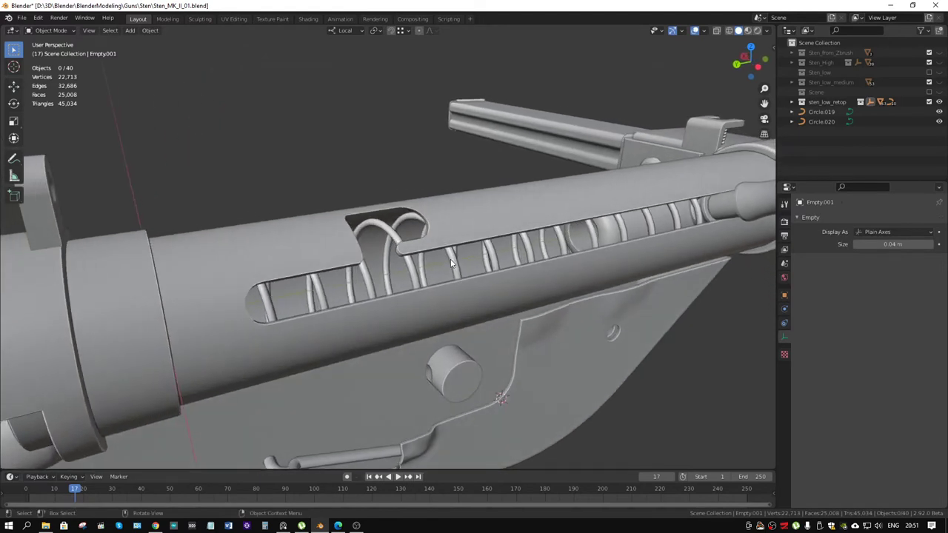
{"action": "scroll", "coordinate": [444, 263], "scroll_direction": "down", "scroll_amount": 3}
{"action": "scroll", "coordinate": [412, 259], "scroll_direction": "down", "scroll_amount": 4}
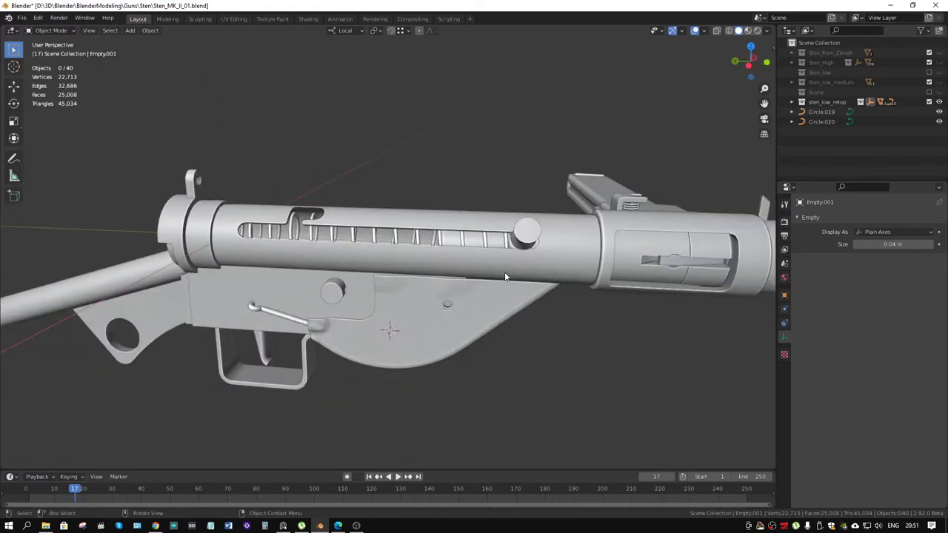
{"action": "mouse_move", "coordinate": [505, 272]}
{"action": "middle_mouse_down"}
{"action": "mouse_move", "coordinate": [514, 275]}
{"action": "mouse_move", "coordinate": [392, 282]}
{"action": "middle_mouse_up"}
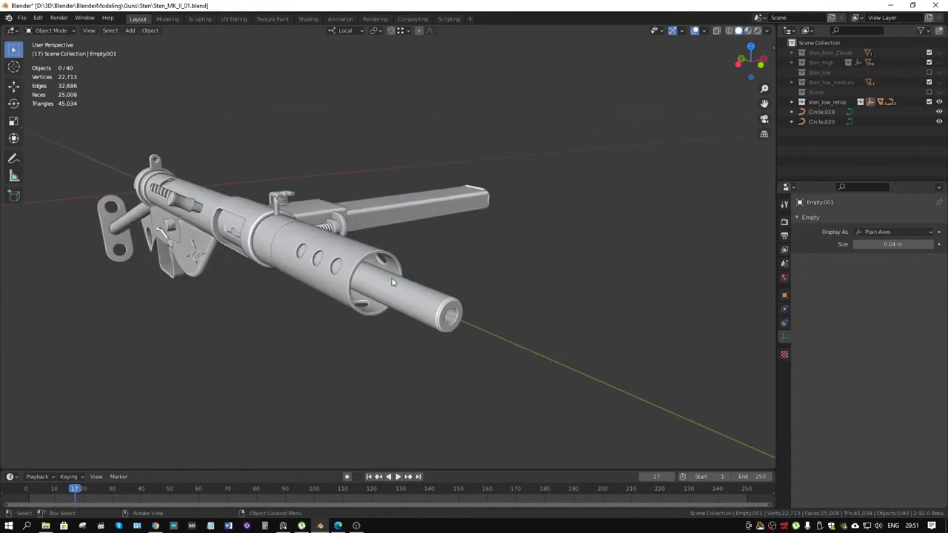
{"action": "mouse_move", "coordinate": [295, 268]}
{"action": "middle_mouse_down"}
{"action": "mouse_move", "coordinate": [477, 275]}
{"action": "mouse_move", "coordinate": [376, 270]}
{"action": "mouse_move", "coordinate": [417, 269]}
{"action": "middle_mouse_up"}
{"action": "scroll", "coordinate": [317, 276], "scroll_direction": "up", "scroll_amount": 5}
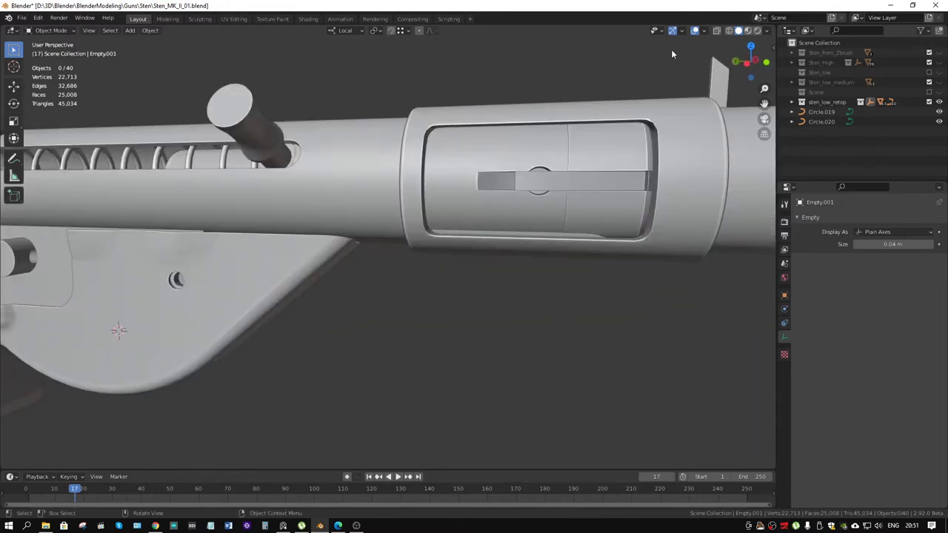
{"action": "left_click", "coordinate": [729, 30]}
{"action": "scroll", "coordinate": [501, 231], "scroll_direction": "down", "scroll_amount": 2}
- Orbit the wireframe view and frame a small part on the receiver
{"action": "scroll", "coordinate": [501, 231], "scroll_direction": "down", "scroll_amount": 1}
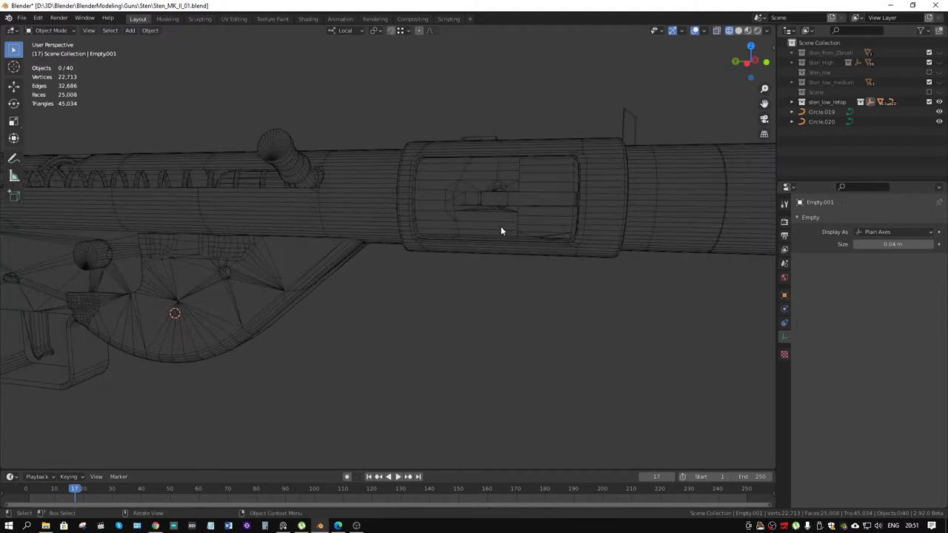
{"action": "mouse_move", "coordinate": [500, 231]}
{"action": "middle_mouse_down"}
{"action": "mouse_move", "coordinate": [582, 247]}
{"action": "mouse_move", "coordinate": [491, 266]}
{"action": "mouse_move", "coordinate": [447, 294]}
{"action": "mouse_move", "coordinate": [423, 288]}
{"action": "mouse_move", "coordinate": [463, 294]}
{"action": "mouse_move", "coordinate": [448, 285]}
{"action": "middle_mouse_up"}
{"action": "scroll", "coordinate": [449, 284], "scroll_direction": "up", "scroll_amount": 2}
{"action": "mouse_move", "coordinate": [345, 280]}
{"action": "middle_mouse_down"}
{"action": "mouse_move", "coordinate": [400, 290]}
{"action": "mouse_move", "coordinate": [410, 306]}
{"action": "mouse_move", "coordinate": [332, 328]}
{"action": "mouse_move", "coordinate": [493, 307]}
{"action": "mouse_move", "coordinate": [378, 326]}
{"action": "mouse_move", "coordinate": [535, 289]}
{"action": "mouse_move", "coordinate": [535, 281]}
{"action": "mouse_move", "coordinate": [537, 291]}
{"action": "mouse_move", "coordinate": [614, 303]}
{"action": "mouse_move", "coordinate": [510, 260]}
{"action": "mouse_move", "coordinate": [523, 322]}
{"action": "mouse_move", "coordinate": [539, 318]}
{"action": "middle_mouse_up"}
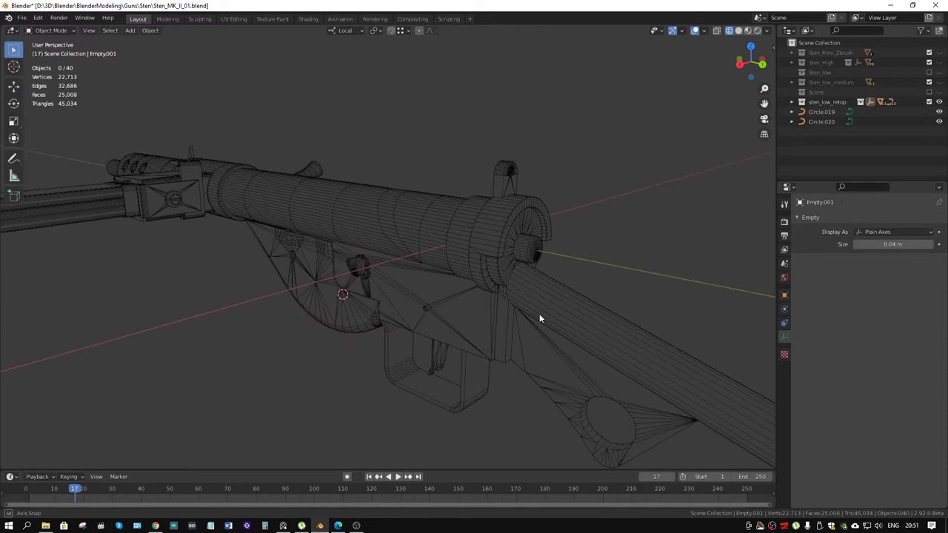
{"action": "left_click", "coordinate": [508, 173]}
{"action": "key", "text": "KP_Decimal"}
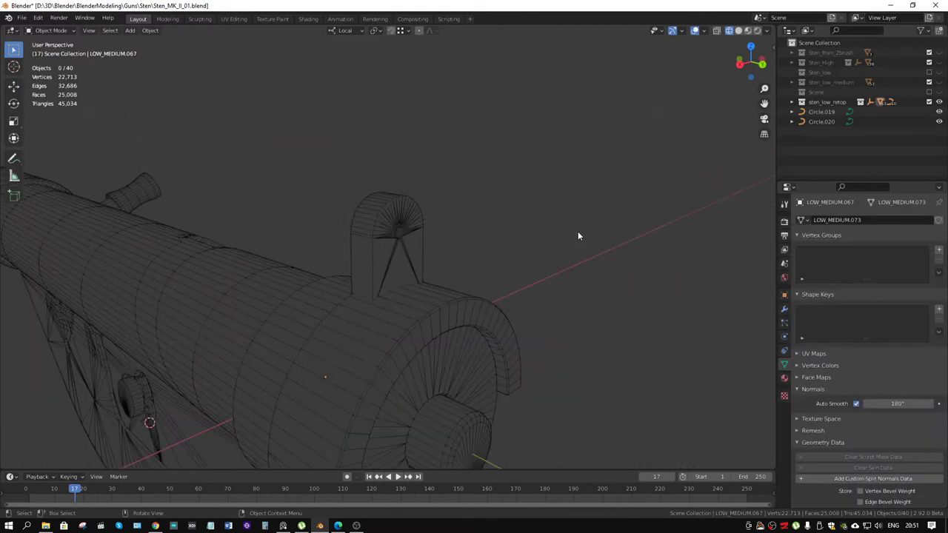
- Inspect the receiver and ring mesh up close, then restore solid shading
{"action": "mouse_move", "coordinate": [578, 236]}
{"action": "middle_mouse_down"}
{"action": "mouse_move", "coordinate": [536, 223]}
{"action": "mouse_move", "coordinate": [484, 247]}
{"action": "middle_mouse_up"}
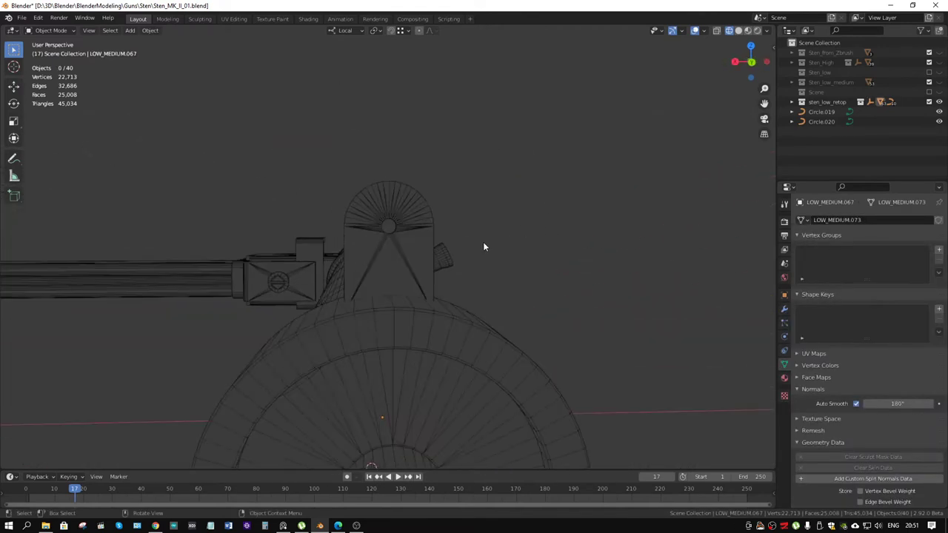
{"action": "scroll", "coordinate": [484, 247], "scroll_direction": "up", "scroll_amount": 2}
{"action": "scroll", "coordinate": [567, 254], "scroll_direction": "up", "scroll_amount": 1}
{"action": "scroll", "coordinate": [533, 282], "scroll_direction": "up", "scroll_amount": 1}
{"action": "scroll", "coordinate": [531, 288], "scroll_direction": "up", "scroll_amount": 1}
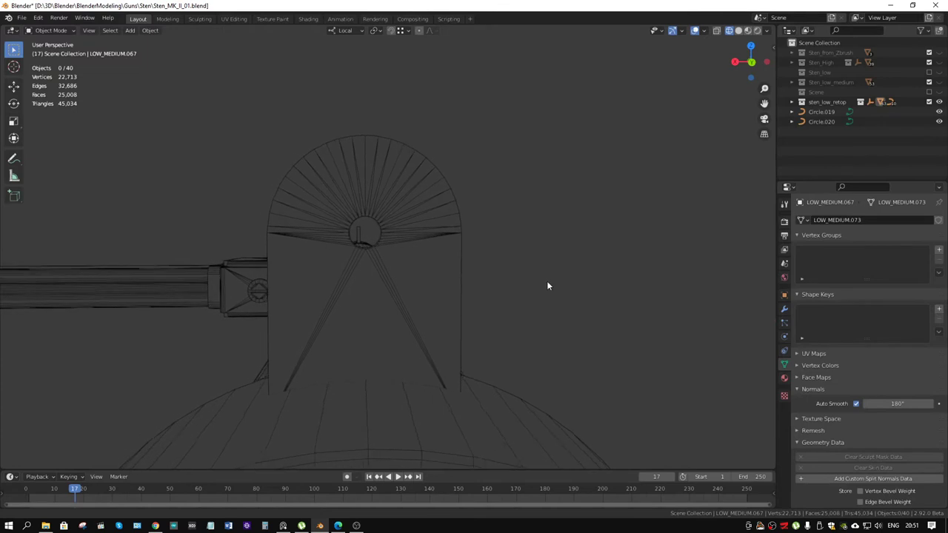
{"action": "mouse_move", "coordinate": [547, 286]}
{"action": "middle_mouse_down"}
{"action": "mouse_move", "coordinate": [550, 302]}
{"action": "mouse_move", "coordinate": [691, 210]}
{"action": "mouse_move", "coordinate": [665, 171]}
{"action": "middle_mouse_up"}
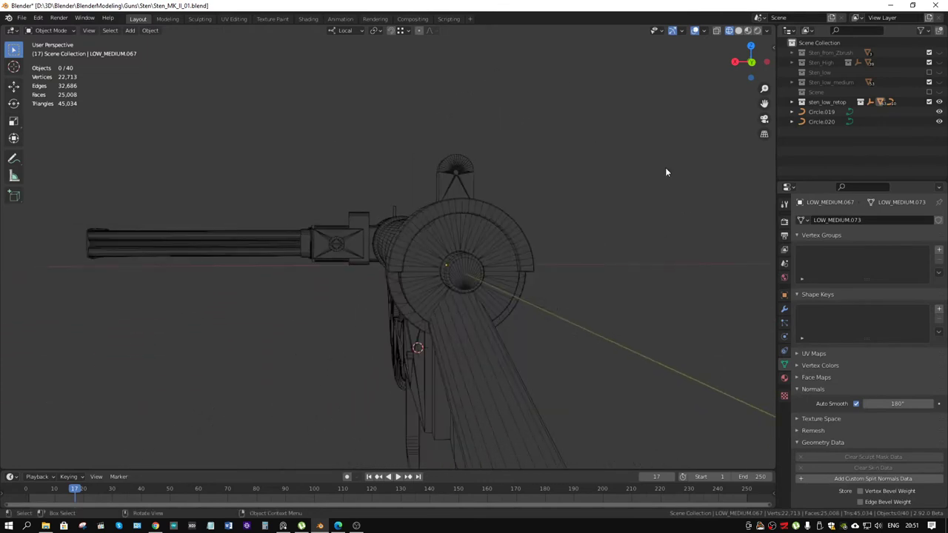
{"action": "left_click", "coordinate": [739, 30]}
{"action": "mouse_move", "coordinate": [533, 222]}
{"action": "middle_mouse_down"}
{"action": "mouse_move", "coordinate": [549, 218]}
{"action": "mouse_move", "coordinate": [545, 234]}
{"action": "mouse_move", "coordinate": [630, 221]}
{"action": "mouse_move", "coordinate": [692, 250]}
{"action": "mouse_move", "coordinate": [641, 244]}
{"action": "mouse_move", "coordinate": [621, 270]}
{"action": "middle_mouse_up"}
{"action": "scroll", "coordinate": [642, 243], "scroll_direction": "up", "scroll_amount": 3}
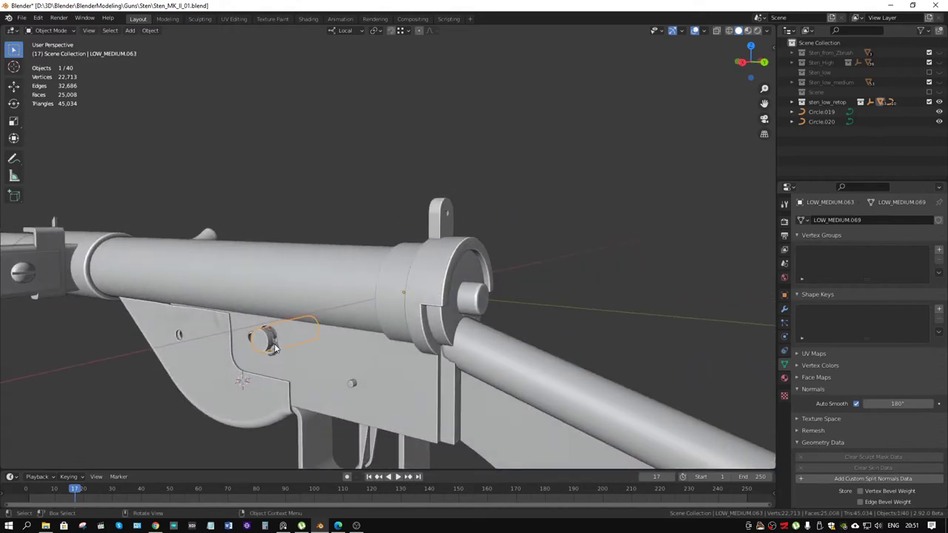
- Frame the selected cylindrical part and orbit around it to a side view
{"action": "middle_click_drag", "start_coordinate": [274, 348], "coordinate": [285, 338]}
{"action": "key", "text": "KP_Decimal"}
{"action": "scroll", "coordinate": [286, 339], "scroll_direction": "down", "scroll_amount": 2}
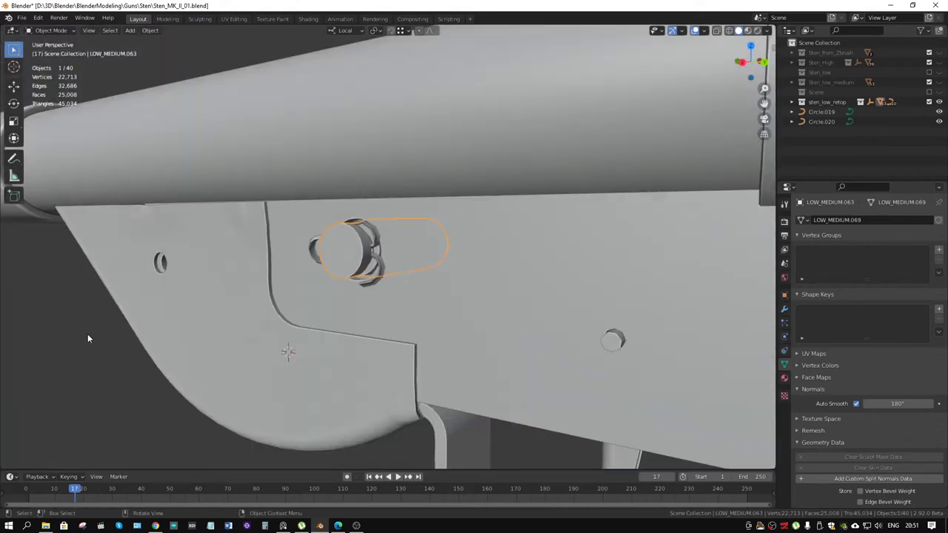
{"action": "mouse_move", "coordinate": [374, 250]}
{"action": "middle_mouse_down"}
{"action": "mouse_move", "coordinate": [334, 257]}
{"action": "mouse_move", "coordinate": [414, 260]}
{"action": "mouse_move", "coordinate": [418, 274]}
{"action": "mouse_move", "coordinate": [403, 293]}
{"action": "mouse_move", "coordinate": [342, 278]}
{"action": "mouse_move", "coordinate": [383, 285]}
{"action": "mouse_move", "coordinate": [351, 273]}
{"action": "mouse_move", "coordinate": [382, 244]}
{"action": "mouse_move", "coordinate": [393, 270]}
{"action": "mouse_move", "coordinate": [600, 323]}
{"action": "mouse_move", "coordinate": [235, 259]}
{"action": "mouse_move", "coordinate": [478, 306]}
{"action": "mouse_move", "coordinate": [383, 254]}
{"action": "mouse_move", "coordinate": [323, 254]}
{"action": "mouse_move", "coordinate": [358, 261]}
{"action": "mouse_move", "coordinate": [347, 196]}
{"action": "middle_mouse_up"}
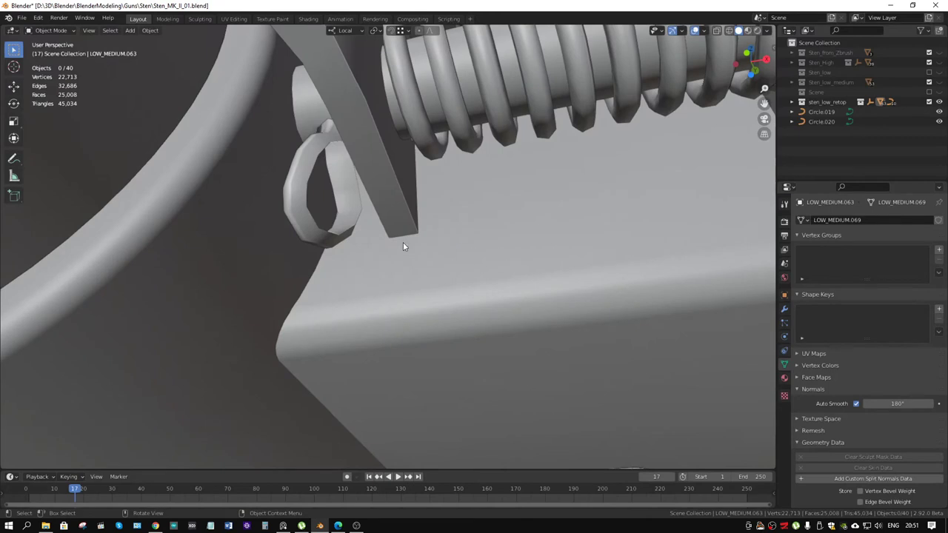
{"action": "scroll", "coordinate": [403, 246], "scroll_direction": "down", "scroll_amount": 5}
{"action": "mouse_move", "coordinate": [403, 246]}
{"action": "middle_mouse_down"}
{"action": "mouse_move", "coordinate": [426, 255]}
{"action": "mouse_move", "coordinate": [419, 285]}
{"action": "mouse_move", "coordinate": [432, 315]}
{"action": "middle_mouse_up"}
- Select the Circle.016 spring curve and enter Edit Mode to scale it
{"action": "scroll", "coordinate": [404, 303], "scroll_direction": "up", "scroll_amount": 3}
{"action": "scroll", "coordinate": [405, 303], "scroll_direction": "down", "scroll_amount": 2}
{"action": "scroll", "coordinate": [421, 301], "scroll_direction": "up", "scroll_amount": 1}
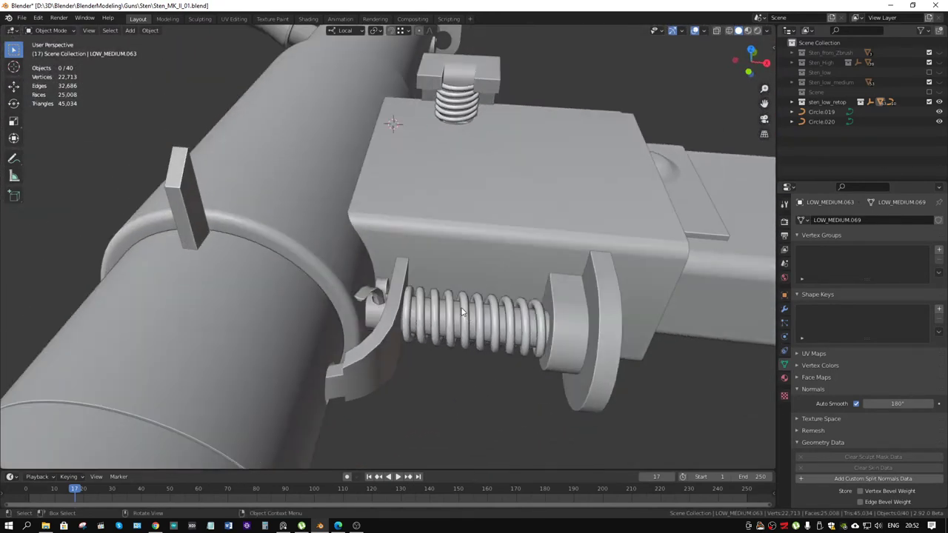
{"action": "left_click", "coordinate": [467, 307]}
{"action": "key", "text": "Tab"}
{"action": "scroll", "coordinate": [534, 332], "scroll_direction": "up", "scroll_amount": 3}
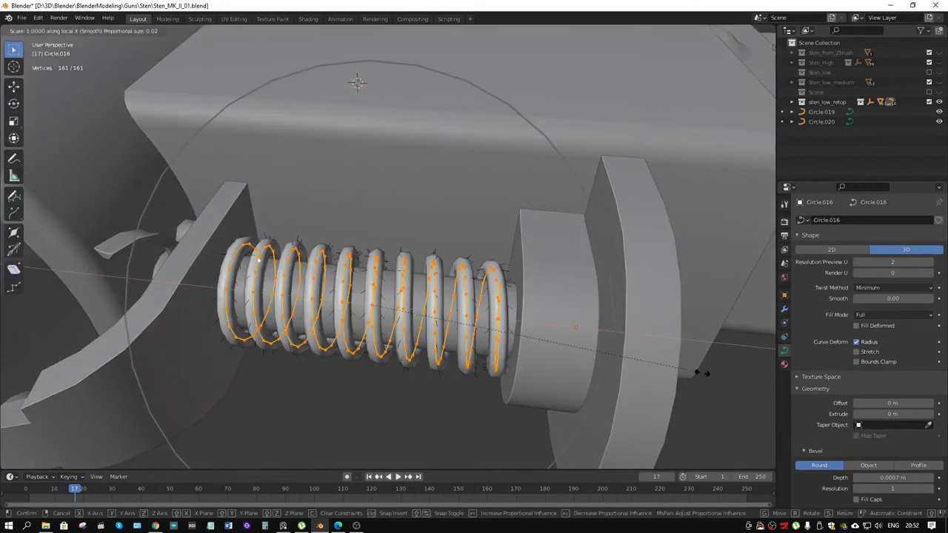
- Confirm the spring scaling and return to Object Mode to view the assembly
{"action": "left_click", "coordinate": [557, 348]}
{"action": "key", "text": "Tab"}
{"action": "scroll", "coordinate": [415, 282], "scroll_direction": "down", "scroll_amount": 4}
{"action": "mouse_move", "coordinate": [415, 281]}
{"action": "middle_mouse_down"}
{"action": "mouse_move", "coordinate": [320, 163]}
{"action": "mouse_move", "coordinate": [438, 167]}
{"action": "mouse_move", "coordinate": [432, 214]}
{"action": "middle_mouse_up"}
{"action": "scroll", "coordinate": [320, 162], "scroll_direction": "down", "scroll_amount": 3}
{"action": "scroll", "coordinate": [440, 162], "scroll_direction": "up", "scroll_amount": 4}
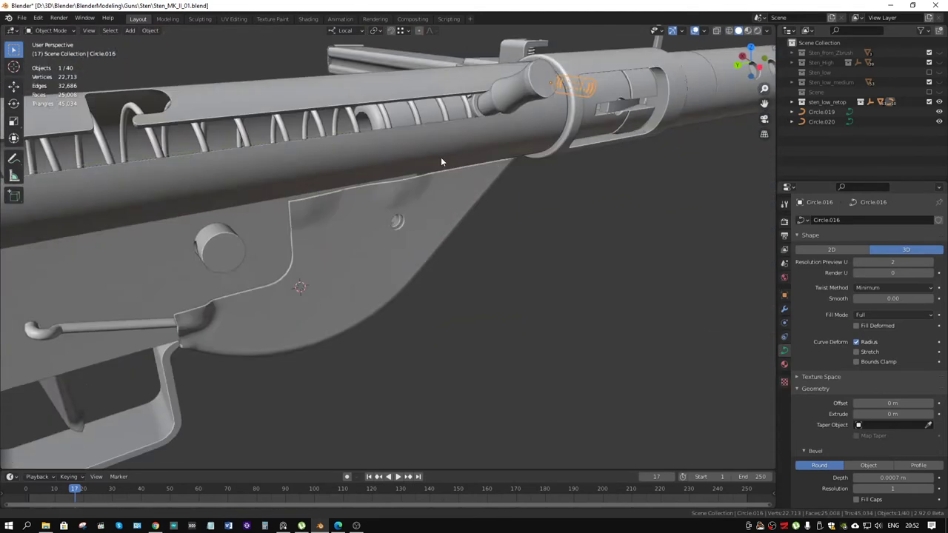
{"action": "scroll", "coordinate": [441, 162], "scroll_direction": "up", "scroll_amount": 3}
{"action": "scroll", "coordinate": [433, 175], "scroll_direction": "down", "scroll_amount": 3}
- Inspect the receiver side plate in wireframe, then hide the sten_low_retop collection
{"action": "left_click", "coordinate": [375, 151]}
{"action": "mouse_move", "coordinate": [375, 150]}
{"action": "middle_mouse_down"}
{"action": "mouse_move", "coordinate": [437, 209]}
{"action": "mouse_move", "coordinate": [464, 216]}
{"action": "middle_mouse_up"}
{"action": "scroll", "coordinate": [448, 206], "scroll_direction": "up", "scroll_amount": 3}
{"action": "left_click", "coordinate": [729, 31]}
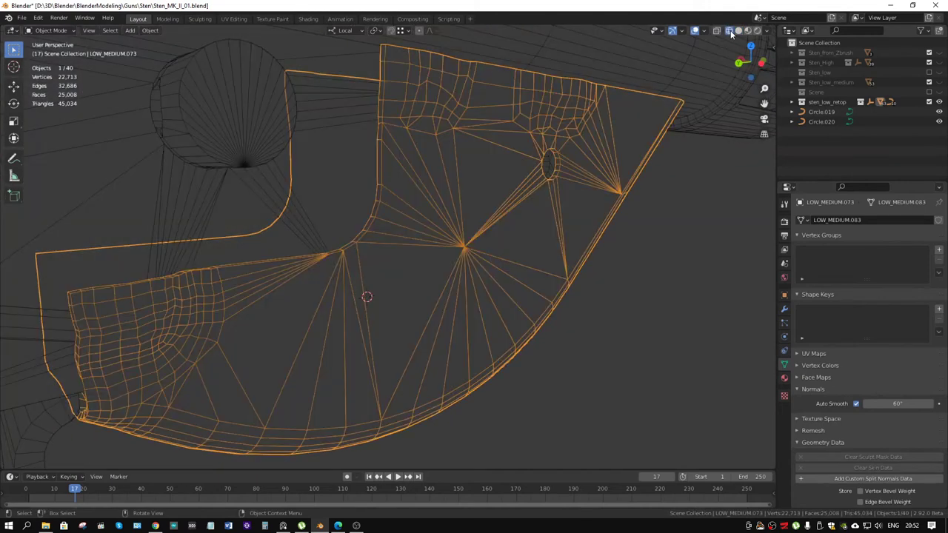
{"action": "mouse_move", "coordinate": [356, 220]}
{"action": "middle_mouse_down"}
{"action": "mouse_move", "coordinate": [604, 92]}
{"action": "mouse_move", "coordinate": [532, 173]}
{"action": "mouse_move", "coordinate": [924, 96]}
{"action": "middle_mouse_up"}
{"action": "left_click", "coordinate": [738, 31]}
{"action": "left_click", "coordinate": [939, 102]}
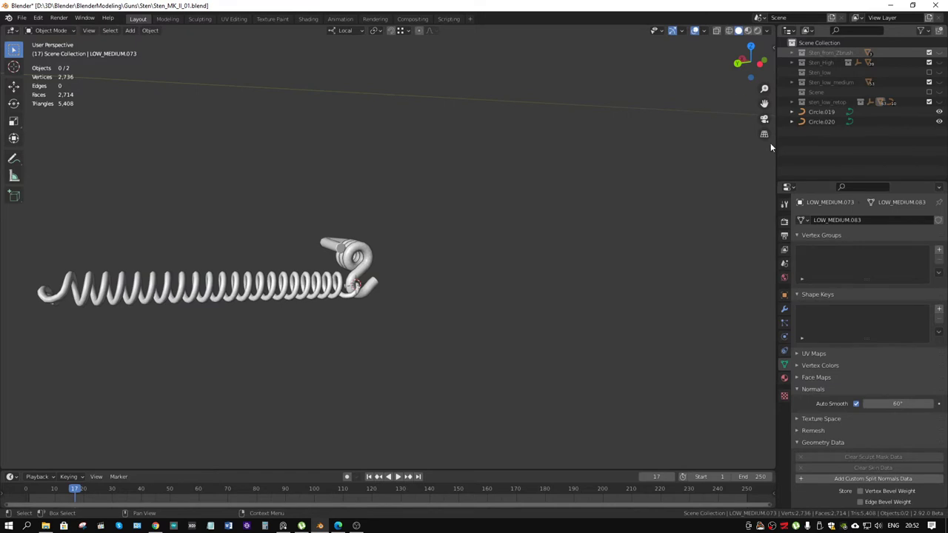
- Unhide the high-poly Sten_from_Zbrush gun and select the Circle.019 spring curve
{"action": "key", "text": "alt+h"}
{"action": "left_click", "coordinate": [817, 116]}
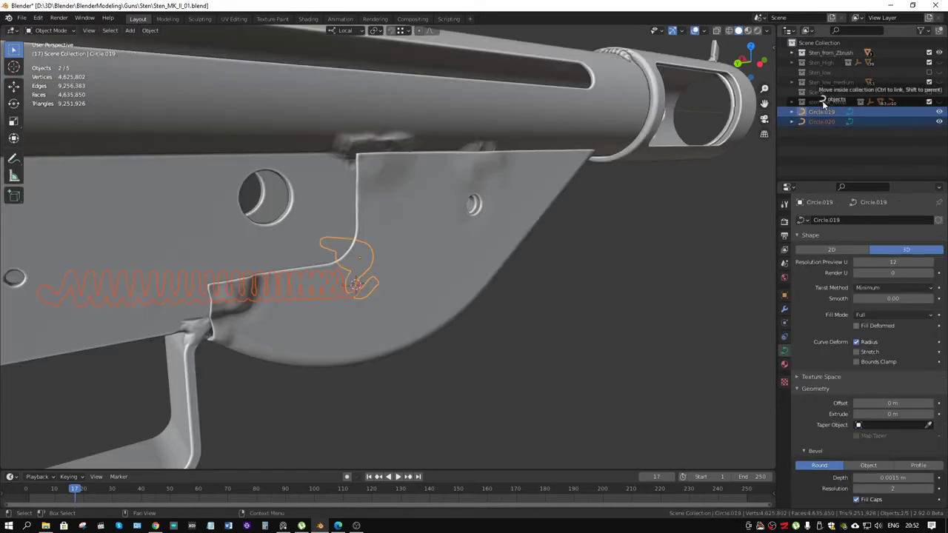
{"action": "mouse_move", "coordinate": [550, 292]}
{"action": "middle_mouse_down"}
{"action": "mouse_move", "coordinate": [505, 249]}
{"action": "mouse_move", "coordinate": [354, 213]}
{"action": "mouse_move", "coordinate": [521, 227]}
{"action": "mouse_move", "coordinate": [311, 240]}
{"action": "mouse_move", "coordinate": [492, 233]}
{"action": "mouse_move", "coordinate": [437, 197]}
{"action": "mouse_move", "coordinate": [514, 229]}
{"action": "mouse_move", "coordinate": [501, 271]}
{"action": "mouse_move", "coordinate": [442, 263]}
{"action": "mouse_move", "coordinate": [402, 226]}
{"action": "mouse_move", "coordinate": [422, 252]}
{"action": "mouse_move", "coordinate": [400, 236]}
{"action": "mouse_move", "coordinate": [426, 239]}
{"action": "mouse_move", "coordinate": [413, 242]}
{"action": "mouse_move", "coordinate": [480, 275]}
{"action": "mouse_move", "coordinate": [493, 304]}
{"action": "mouse_move", "coordinate": [563, 338]}
{"action": "mouse_move", "coordinate": [445, 274]}
{"action": "middle_mouse_up"}
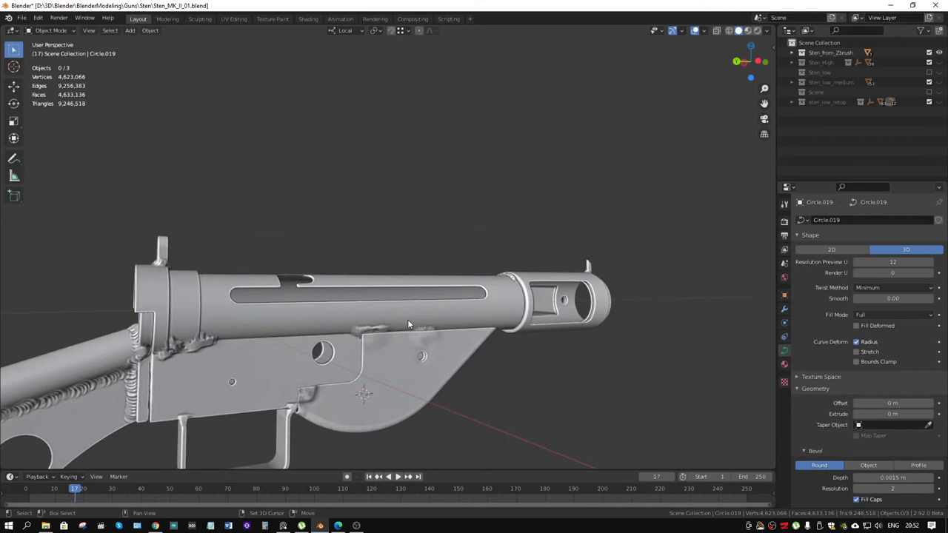
{"action": "scroll", "coordinate": [426, 260], "scroll_direction": "up", "scroll_amount": 3}
{"action": "scroll", "coordinate": [520, 264], "scroll_direction": "up", "scroll_amount": 5}
{"action": "scroll", "coordinate": [521, 263], "scroll_direction": "down", "scroll_amount": 5}
- Select the trigger cover, hide Sten_from_Zbrush and show the sten_low_retop model
{"action": "left_click", "coordinate": [569, 308]}
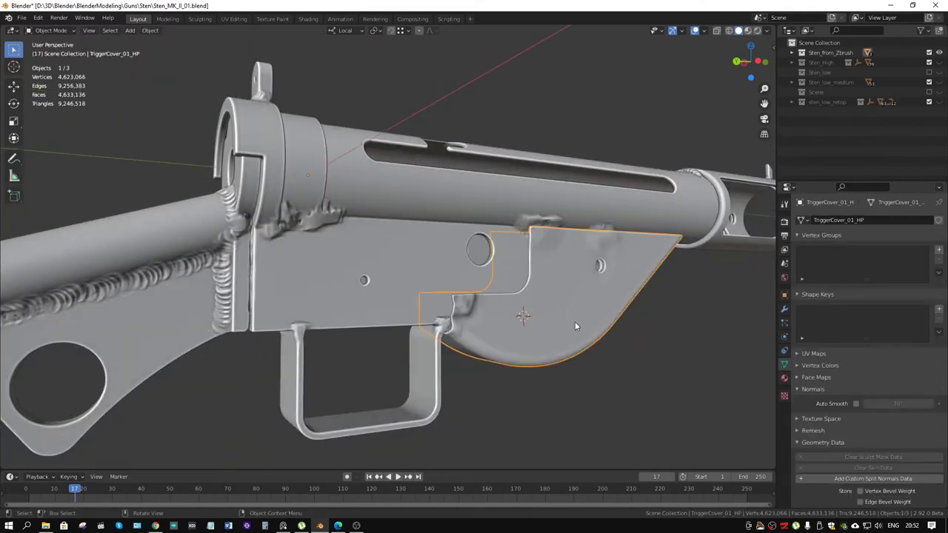
{"action": "scroll", "coordinate": [406, 290], "scroll_direction": "up", "scroll_amount": 3}
{"action": "scroll", "coordinate": [323, 300], "scroll_direction": "up", "scroll_amount": 2}
{"action": "mouse_move", "coordinate": [324, 299]}
{"action": "middle_mouse_down"}
{"action": "mouse_move", "coordinate": [528, 275]}
{"action": "mouse_move", "coordinate": [544, 260]}
{"action": "mouse_move", "coordinate": [506, 214]}
{"action": "mouse_move", "coordinate": [519, 244]}
{"action": "middle_mouse_up"}
{"action": "left_click", "coordinate": [939, 53]}
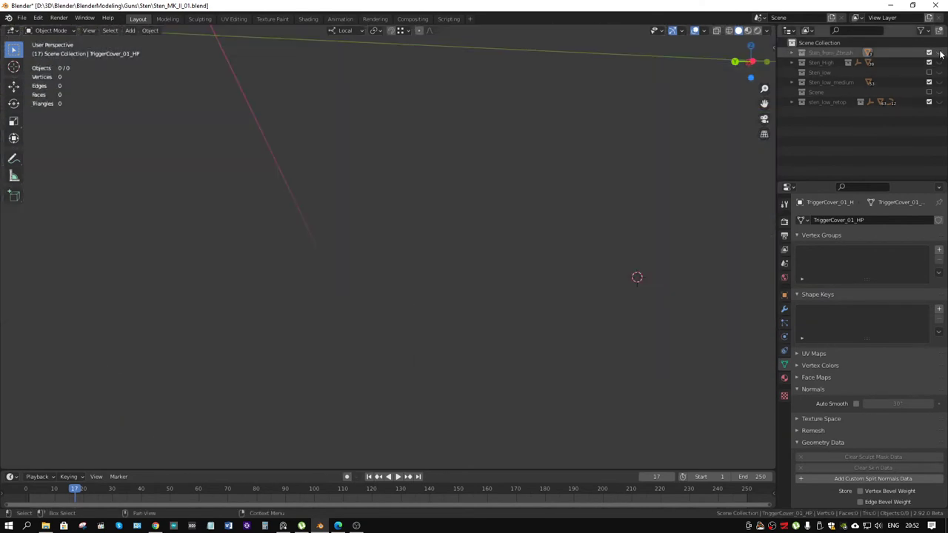
{"action": "left_click", "coordinate": [939, 103]}
{"action": "scroll", "coordinate": [558, 408], "scroll_direction": "down", "scroll_amount": 4}
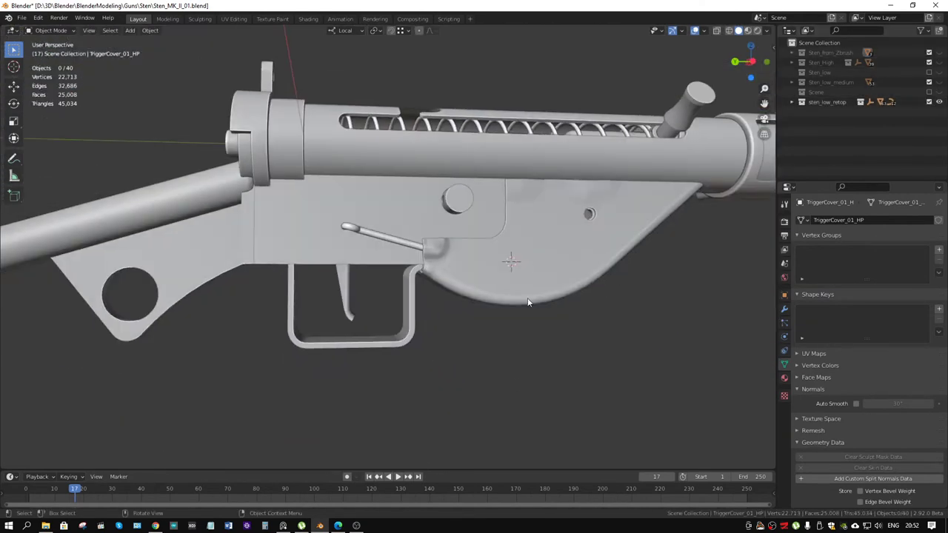
- Hide the trigger cover and check the trigger and coil spring curves in Edit Mode
{"action": "key", "text": "h"}
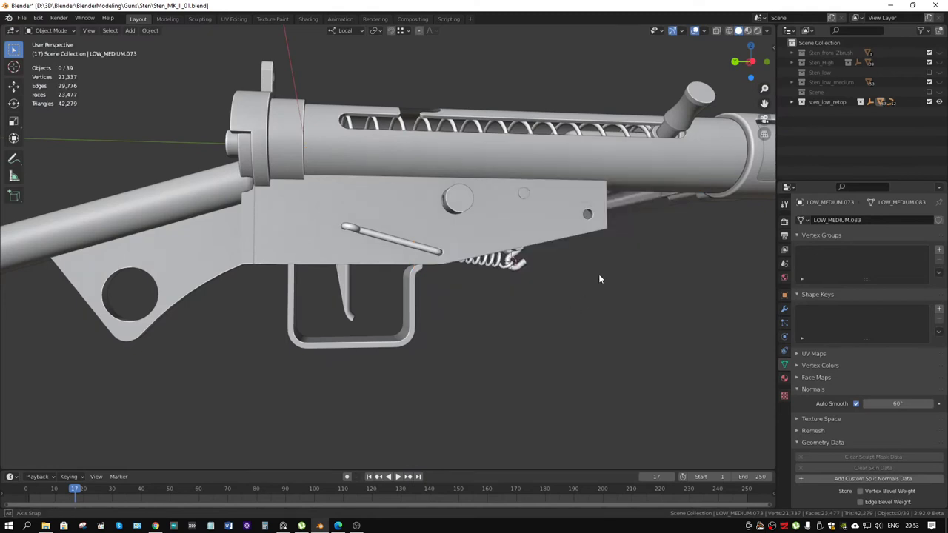
{"action": "mouse_move", "coordinate": [598, 274]}
{"action": "middle_mouse_down"}
{"action": "mouse_move", "coordinate": [447, 266]}
{"action": "mouse_move", "coordinate": [377, 184]}
{"action": "mouse_move", "coordinate": [452, 280]}
{"action": "mouse_move", "coordinate": [421, 260]}
{"action": "mouse_move", "coordinate": [343, 288]}
{"action": "middle_mouse_up"}
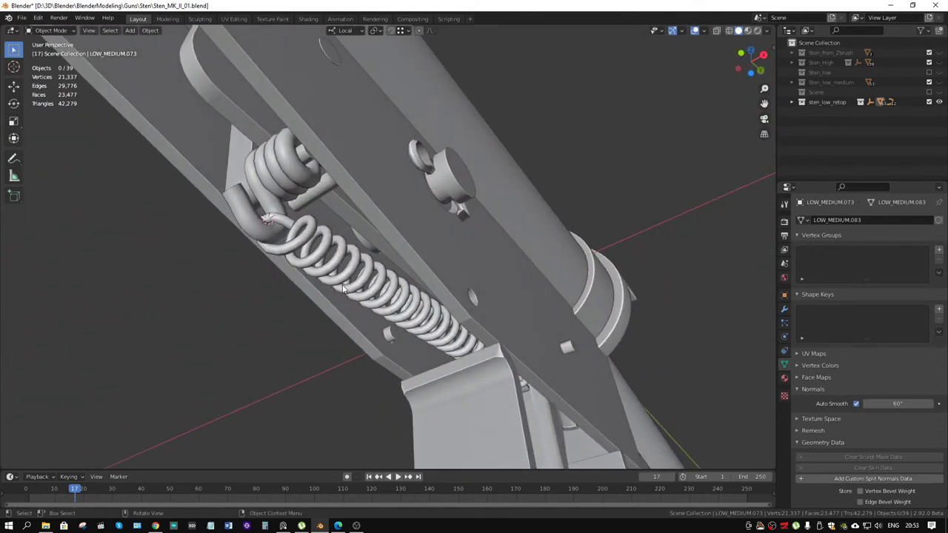
{"action": "left_click", "coordinate": [343, 289]}
{"action": "key", "text": "Tab"}
{"action": "key", "text": "Tab"}
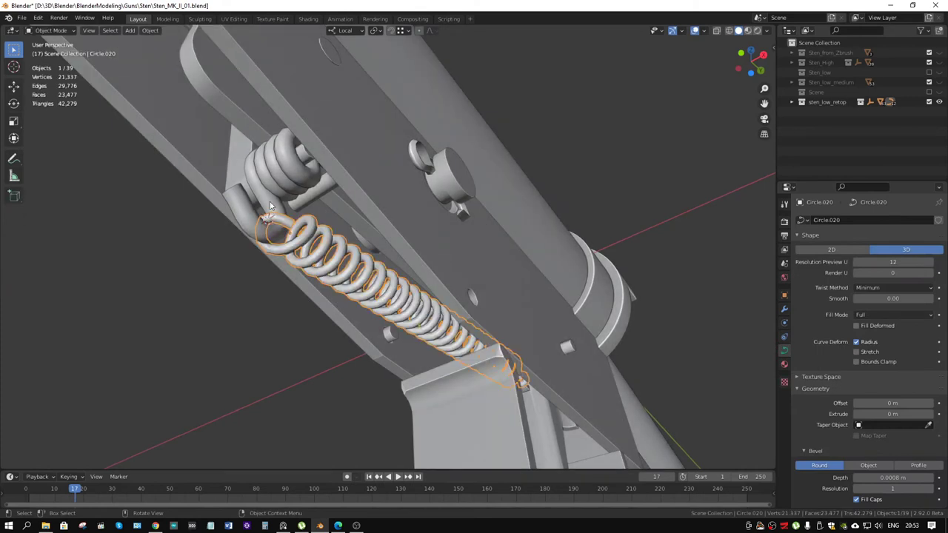
{"action": "left_click", "coordinate": [281, 170]}
{"action": "key", "text": "Tab"}
{"action": "key", "text": "Tab"}
- Hide the receiver body and receiver tube to expose the internal parts
{"action": "mouse_move", "coordinate": [311, 212]}
{"action": "middle_mouse_down"}
{"action": "mouse_move", "coordinate": [392, 213]}
{"action": "mouse_move", "coordinate": [324, 201]}
{"action": "middle_mouse_up"}
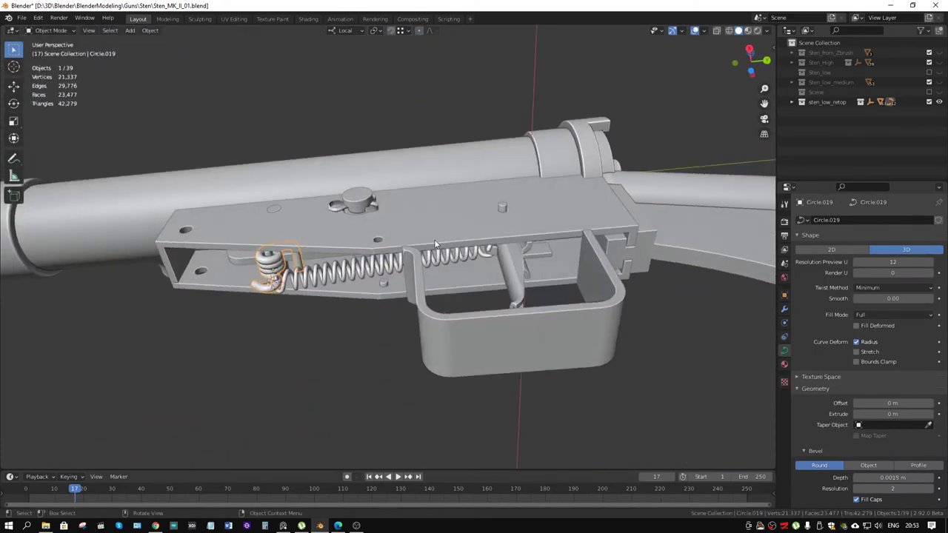
{"action": "mouse_move", "coordinate": [435, 244]}
{"action": "middle_mouse_down"}
{"action": "mouse_move", "coordinate": [416, 290]}
{"action": "mouse_move", "coordinate": [448, 352]}
{"action": "mouse_move", "coordinate": [360, 291]}
{"action": "mouse_move", "coordinate": [403, 309]}
{"action": "mouse_move", "coordinate": [401, 284]}
{"action": "mouse_move", "coordinate": [442, 290]}
{"action": "mouse_move", "coordinate": [495, 313]}
{"action": "mouse_move", "coordinate": [412, 293]}
{"action": "mouse_move", "coordinate": [531, 285]}
{"action": "mouse_move", "coordinate": [484, 275]}
{"action": "mouse_move", "coordinate": [395, 201]}
{"action": "mouse_move", "coordinate": [403, 224]}
{"action": "mouse_move", "coordinate": [303, 246]}
{"action": "middle_mouse_up"}
{"action": "left_click", "coordinate": [416, 270]}
{"action": "key", "text": "h"}
{"action": "scroll", "coordinate": [418, 288], "scroll_direction": "up", "scroll_amount": 3}
{"action": "scroll", "coordinate": [456, 308], "scroll_direction": "down", "scroll_amount": 3}
{"action": "scroll", "coordinate": [424, 310], "scroll_direction": "down", "scroll_amount": 1}
{"action": "left_click", "coordinate": [395, 201]}
{"action": "key", "text": "Delete"}
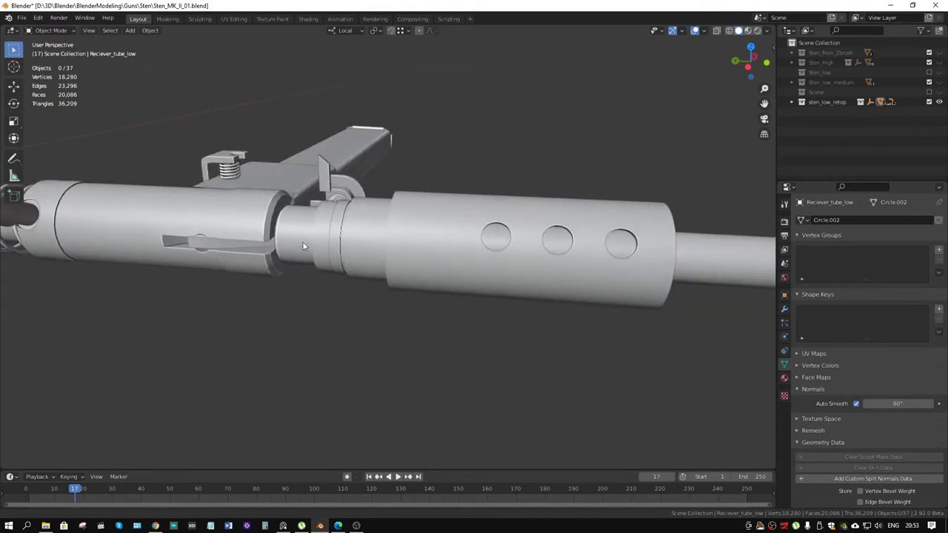
- Hide the perforated barrel shroud and the barrel tube
{"action": "mouse_move", "coordinate": [436, 271]}
{"action": "middle_mouse_down"}
{"action": "mouse_move", "coordinate": [461, 271]}
{"action": "mouse_move", "coordinate": [428, 296]}
{"action": "middle_mouse_up"}
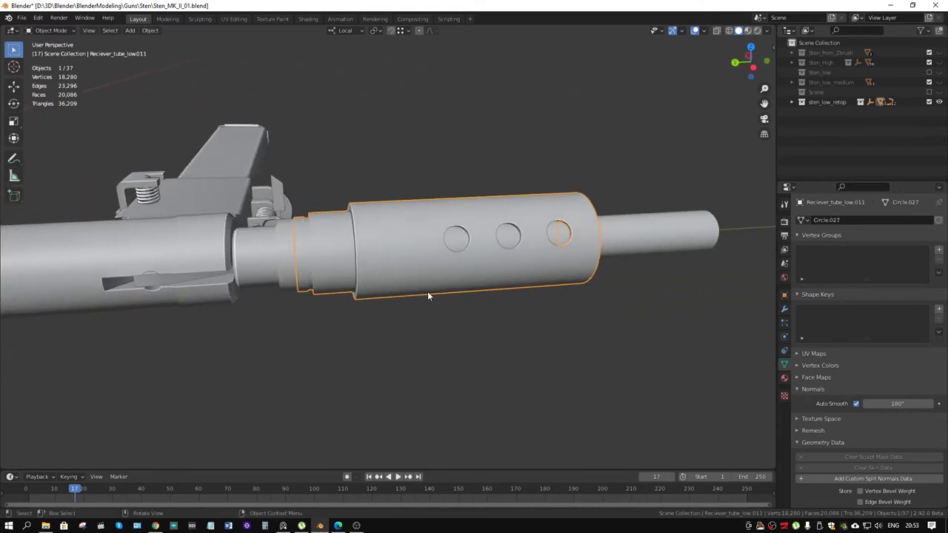
{"action": "key", "text": "Delete"}
{"action": "mouse_move", "coordinate": [400, 341]}
{"action": "middle_mouse_down"}
{"action": "mouse_move", "coordinate": [443, 297]}
{"action": "mouse_move", "coordinate": [397, 296]}
{"action": "middle_mouse_up"}
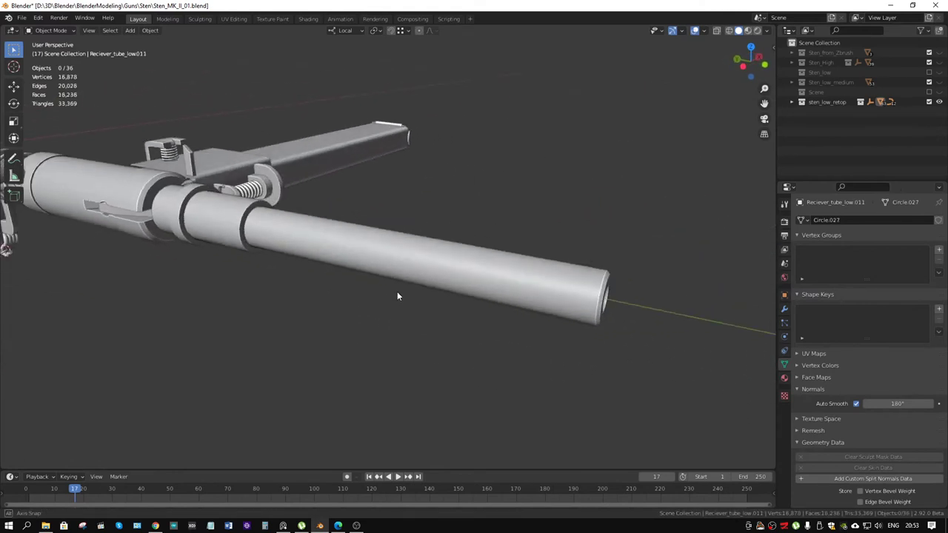
{"action": "key", "text": "Delete"}
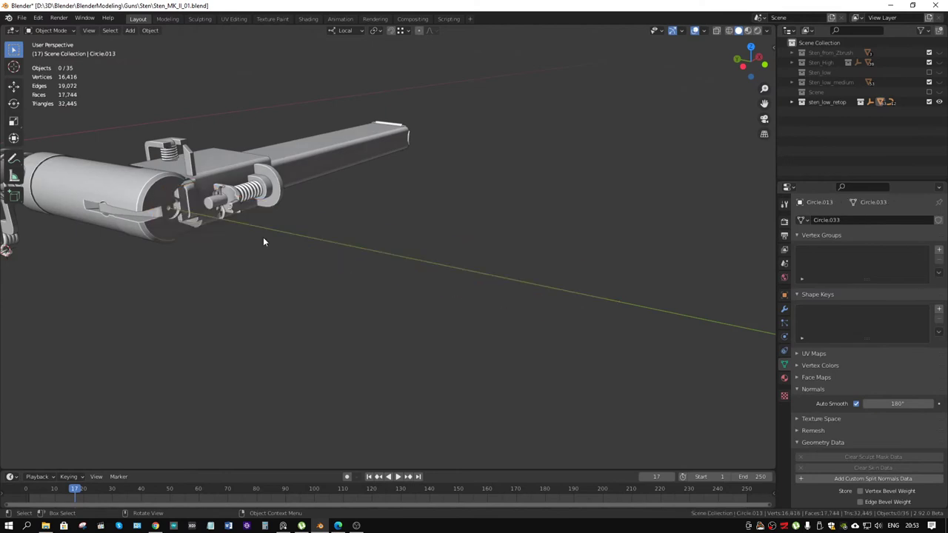
{"action": "scroll", "coordinate": [252, 240], "scroll_direction": "up", "scroll_amount": 3}
{"action": "scroll", "coordinate": [286, 280], "scroll_direction": "up", "scroll_amount": 3}
{"action": "mouse_move", "coordinate": [286, 280]}
{"action": "middle_mouse_down"}
{"action": "mouse_move", "coordinate": [527, 275]}
{"action": "mouse_move", "coordinate": [469, 262]}
{"action": "mouse_move", "coordinate": [491, 285]}
{"action": "mouse_move", "coordinate": [450, 286]}
{"action": "mouse_move", "coordinate": [474, 235]}
{"action": "middle_mouse_up"}
{"action": "scroll", "coordinate": [450, 286], "scroll_direction": "down", "scroll_amount": 3}
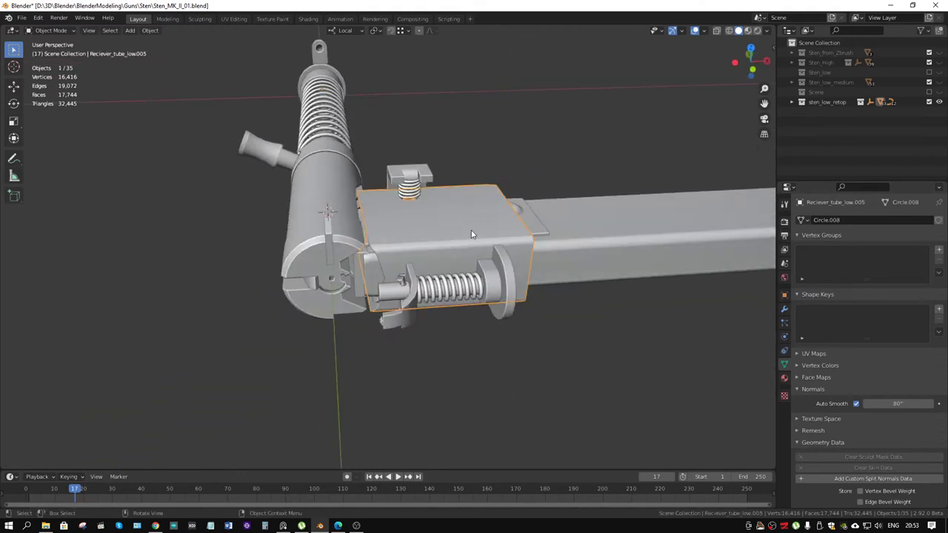
{"action": "scroll", "coordinate": [434, 253], "scroll_direction": "up", "scroll_amount": 3}
- Hide the receiver tube end cap and the small latch, exposing the magazine housing
{"action": "left_click", "coordinate": [306, 219]}
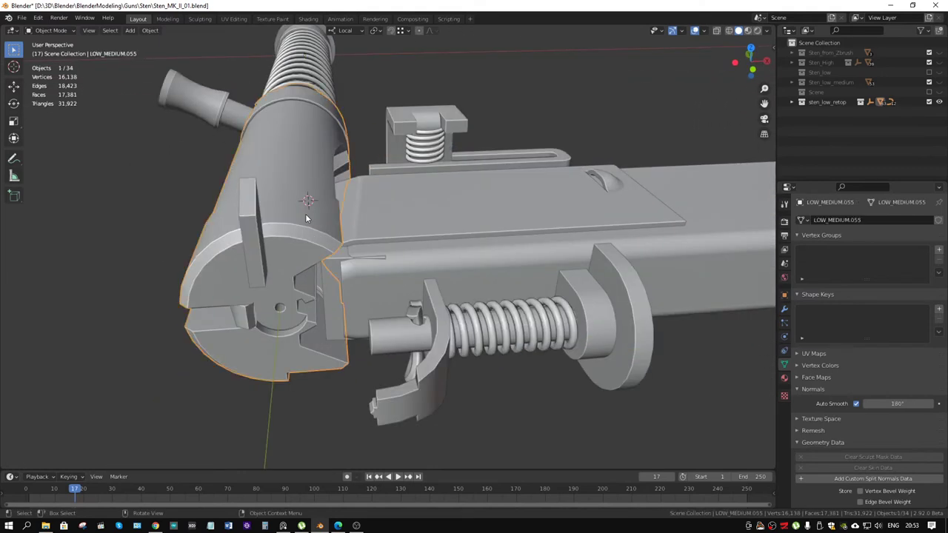
{"action": "mouse_move", "coordinate": [307, 220]}
{"action": "middle_mouse_down"}
{"action": "mouse_move", "coordinate": [290, 250]}
{"action": "mouse_move", "coordinate": [303, 236]}
{"action": "mouse_move", "coordinate": [396, 237]}
{"action": "mouse_move", "coordinate": [344, 253]}
{"action": "middle_mouse_up"}
{"action": "key", "text": "Delete"}
{"action": "scroll", "coordinate": [344, 252], "scroll_direction": "up", "scroll_amount": 2}
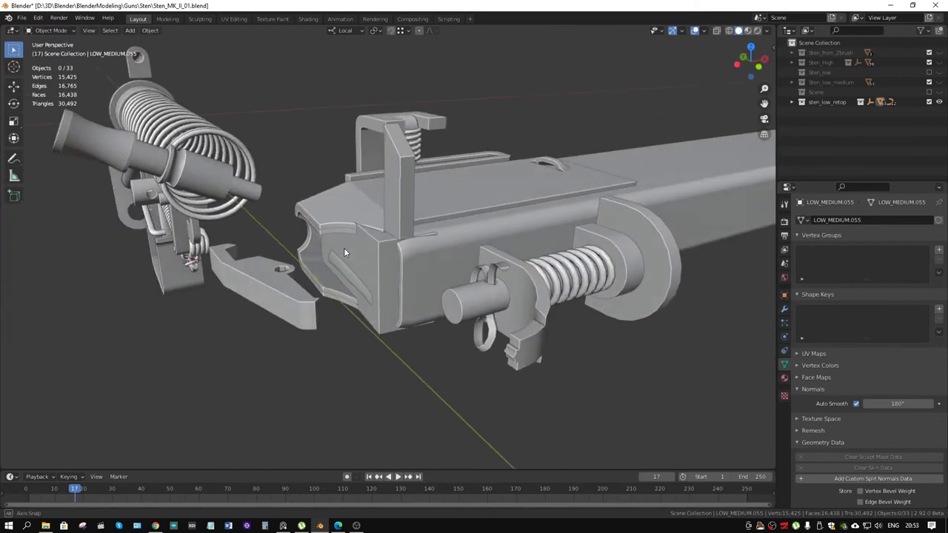
{"action": "left_click", "coordinate": [285, 282]}
{"action": "key", "text": "Delete"}
{"action": "scroll", "coordinate": [323, 294], "scroll_direction": "up", "scroll_amount": 2}
{"action": "middle_click_drag", "start_coordinate": [323, 294], "coordinate": [461, 240]}
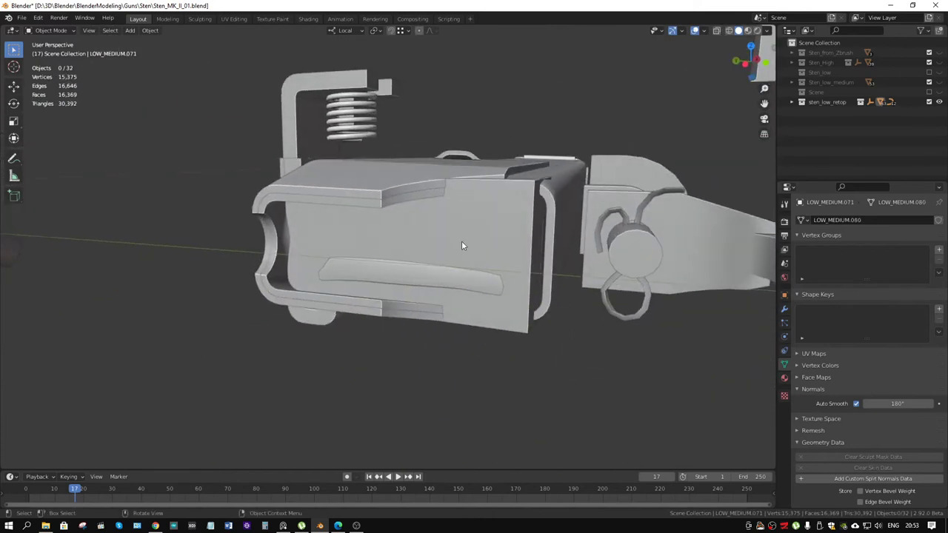
{"action": "mouse_move", "coordinate": [524, 275]}
{"action": "middle_mouse_down"}
{"action": "mouse_move", "coordinate": [393, 265]}
{"action": "mouse_move", "coordinate": [320, 289]}
{"action": "middle_mouse_up"}
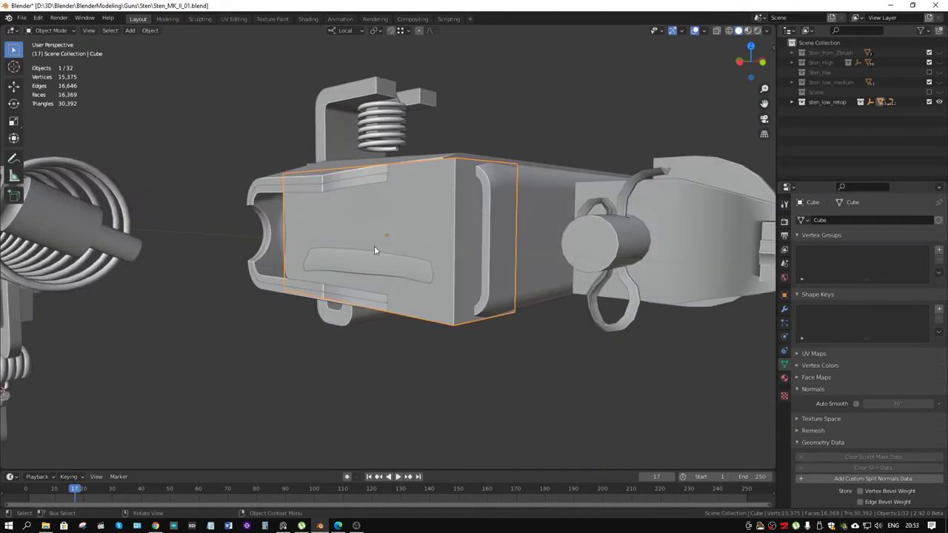
- Hide the block inside the magazine housing and inspect its hollow interior
{"action": "key", "text": "Delete"}
{"action": "middle_click_drag", "start_coordinate": [441, 261], "coordinate": [392, 205]}
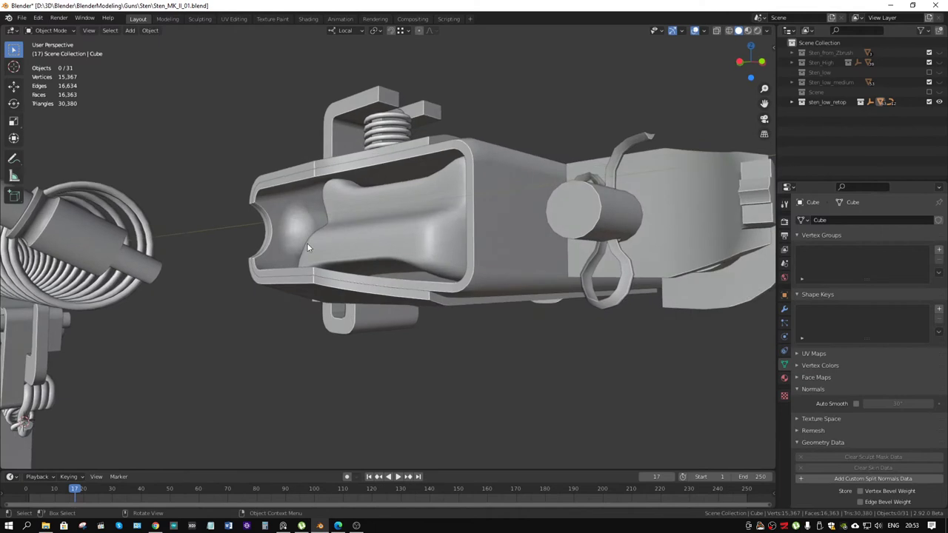
{"action": "mouse_move", "coordinate": [387, 246]}
{"action": "middle_mouse_down"}
{"action": "mouse_move", "coordinate": [498, 262]}
{"action": "mouse_move", "coordinate": [383, 263]}
{"action": "middle_mouse_up"}
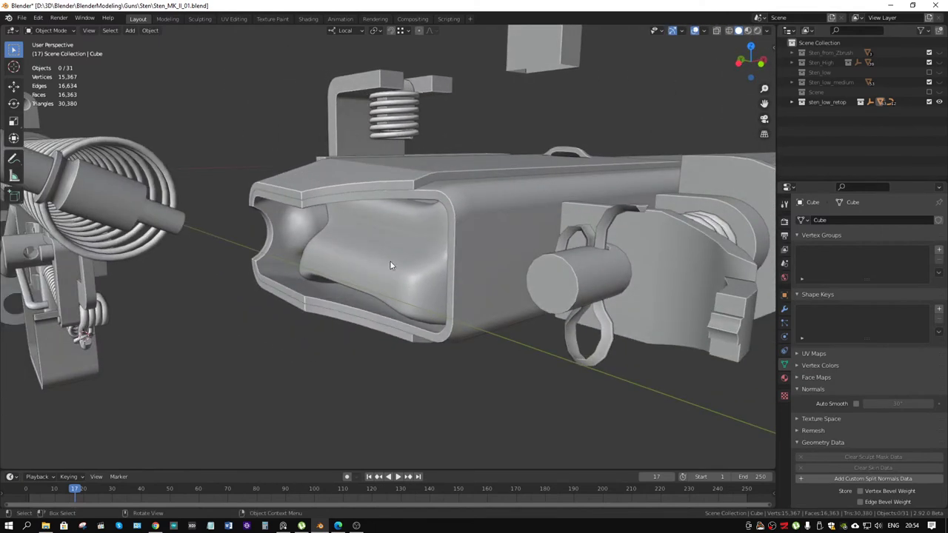
{"action": "scroll", "coordinate": [424, 259], "scroll_direction": "down", "scroll_amount": 3}
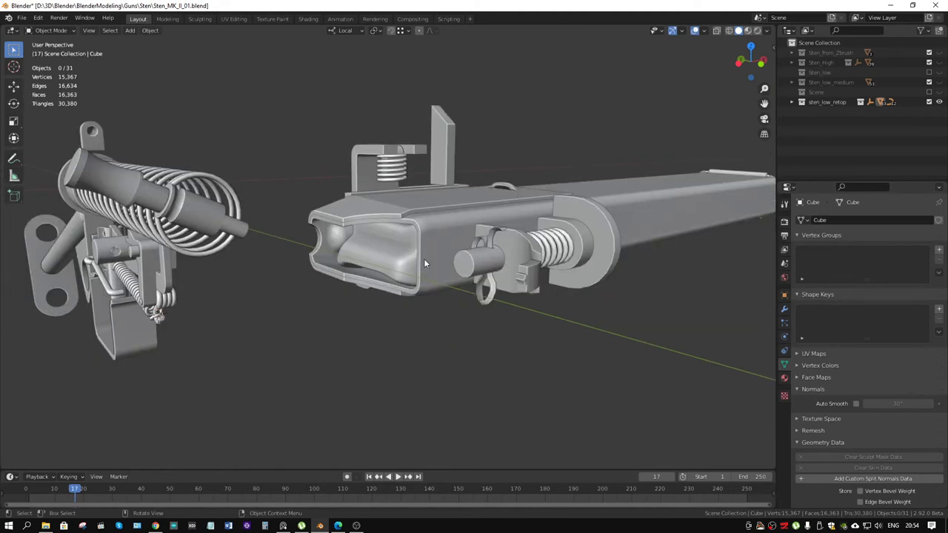
{"action": "mouse_move", "coordinate": [424, 258]}
{"action": "middle_mouse_down"}
{"action": "mouse_move", "coordinate": [455, 271]}
{"action": "mouse_move", "coordinate": [468, 305]}
{"action": "middle_mouse_up"}
- View the remaining mechanism from the rear and side in wireframe shading
{"action": "mouse_move", "coordinate": [660, 224]}
{"action": "middle_mouse_down"}
{"action": "mouse_move", "coordinate": [514, 224]}
{"action": "mouse_move", "coordinate": [438, 170]}
{"action": "mouse_move", "coordinate": [331, 195]}
{"action": "mouse_move", "coordinate": [333, 225]}
{"action": "mouse_move", "coordinate": [453, 266]}
{"action": "mouse_move", "coordinate": [484, 262]}
{"action": "mouse_move", "coordinate": [485, 302]}
{"action": "mouse_move", "coordinate": [391, 232]}
{"action": "middle_mouse_up"}
{"action": "scroll", "coordinate": [514, 225], "scroll_direction": "down", "scroll_amount": 2}
{"action": "scroll", "coordinate": [333, 225], "scroll_direction": "up", "scroll_amount": 3}
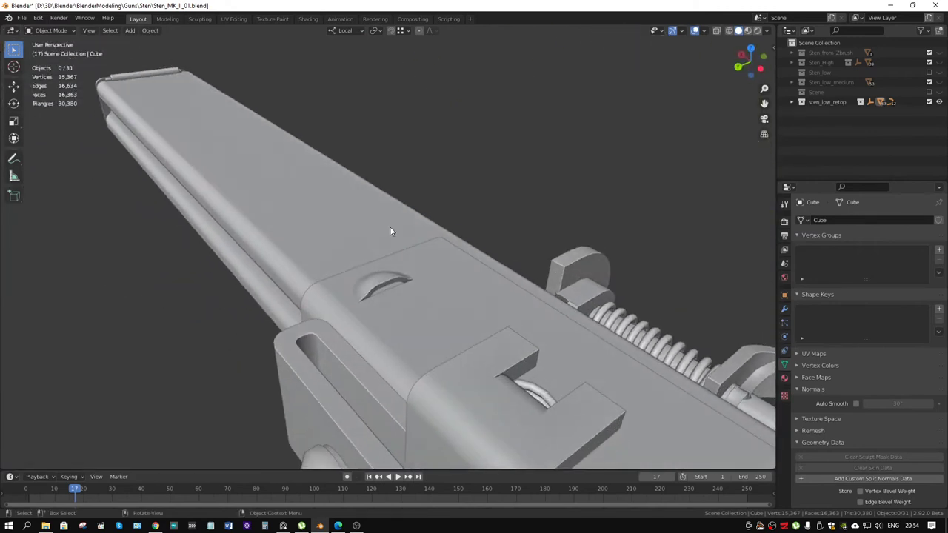
{"action": "left_click", "coordinate": [729, 30]}
{"action": "mouse_move", "coordinate": [647, 98]}
{"action": "middle_mouse_down"}
{"action": "mouse_move", "coordinate": [620, 210]}
{"action": "mouse_move", "coordinate": [587, 175]}
{"action": "mouse_move", "coordinate": [541, 160]}
{"action": "mouse_move", "coordinate": [523, 106]}
{"action": "mouse_move", "coordinate": [354, 213]}
{"action": "mouse_move", "coordinate": [645, 218]}
{"action": "mouse_move", "coordinate": [373, 262]}
{"action": "mouse_move", "coordinate": [483, 288]}
{"action": "mouse_move", "coordinate": [471, 300]}
{"action": "mouse_move", "coordinate": [525, 197]}
{"action": "middle_mouse_up"}
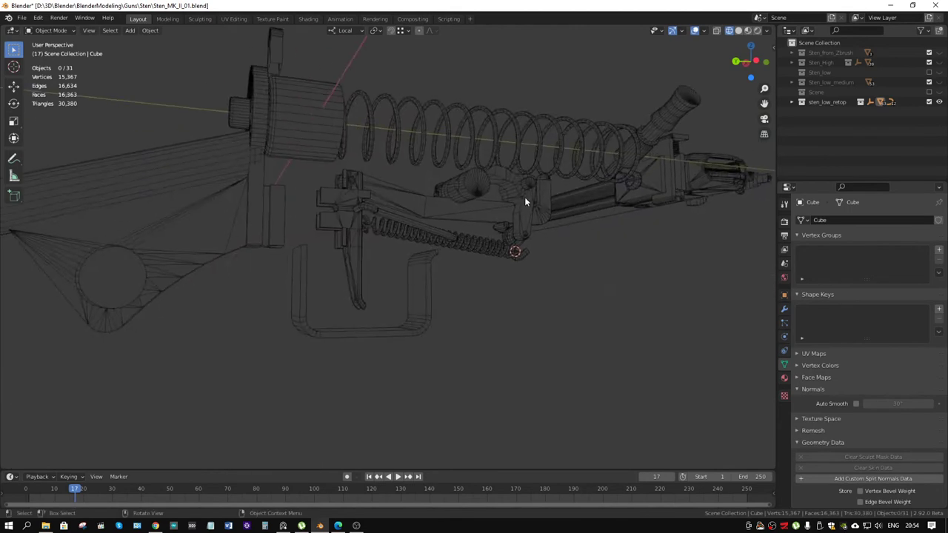
- Inspect the recoil spring and trigger in wireframe, then restore solid shading and fit the gun in view
{"action": "scroll", "coordinate": [524, 197], "scroll_direction": "up", "scroll_amount": 2}
{"action": "scroll", "coordinate": [444, 194], "scroll_direction": "up", "scroll_amount": 2}
{"action": "middle_click_drag", "start_coordinate": [379, 199], "coordinate": [560, 205]}
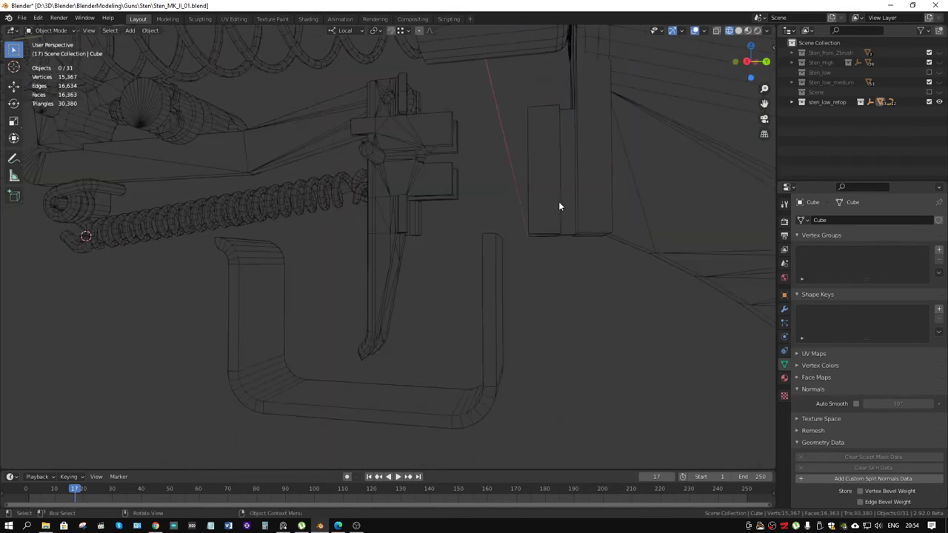
{"action": "mouse_move", "coordinate": [397, 197]}
{"action": "middle_mouse_down"}
{"action": "mouse_move", "coordinate": [535, 280]}
{"action": "mouse_move", "coordinate": [461, 249]}
{"action": "mouse_move", "coordinate": [516, 258]}
{"action": "mouse_move", "coordinate": [497, 260]}
{"action": "mouse_move", "coordinate": [487, 219]}
{"action": "middle_mouse_up"}
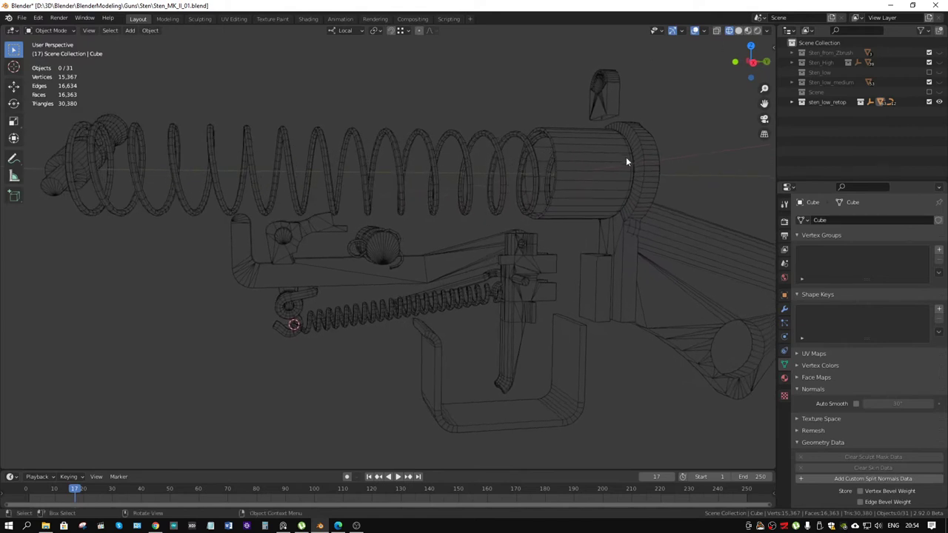
{"action": "left_click", "coordinate": [739, 30]}
{"action": "scroll", "coordinate": [499, 222], "scroll_direction": "down", "scroll_amount": 3}
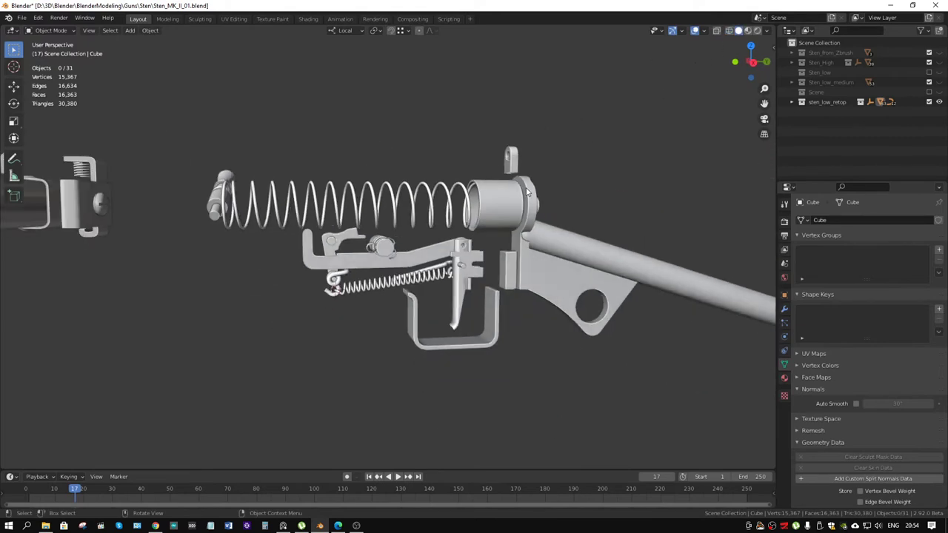
{"action": "mouse_move", "coordinate": [500, 222]}
{"action": "middle_mouse_down"}
{"action": "mouse_move", "coordinate": [500, 207]}
{"action": "mouse_move", "coordinate": [472, 194]}
{"action": "mouse_move", "coordinate": [579, 192]}
{"action": "mouse_move", "coordinate": [551, 213]}
{"action": "middle_mouse_up"}
{"action": "key", "text": "KP_Divide"}
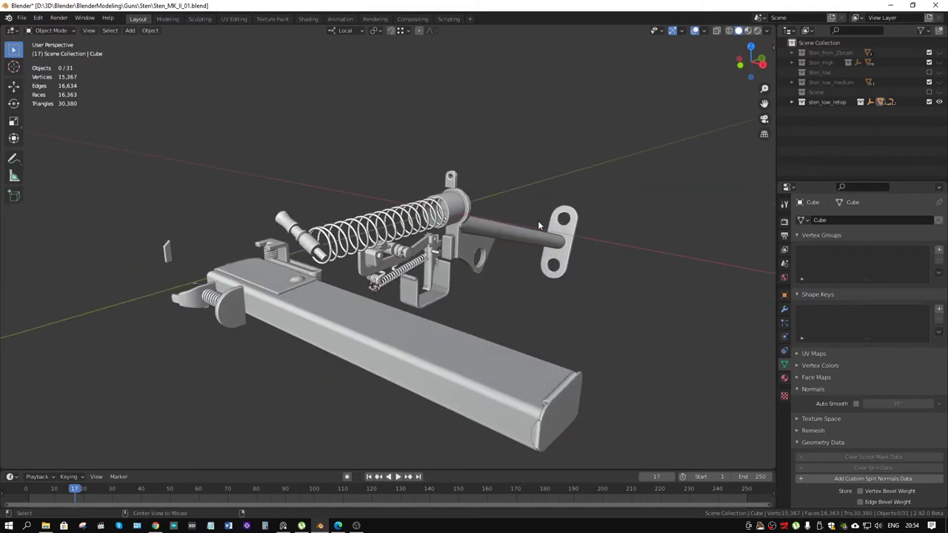
- Unhide all parts, then hide the perforated barrel shroud again
{"action": "key", "text": "alt+h"}
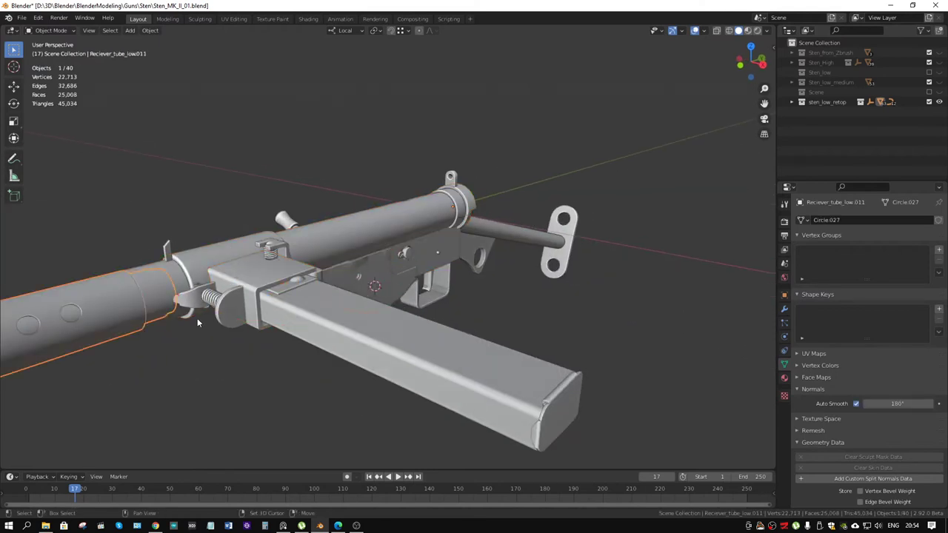
{"action": "middle_click_drag", "start_coordinate": [197, 318], "coordinate": [390, 285]}
{"action": "left_click", "coordinate": [292, 295]}
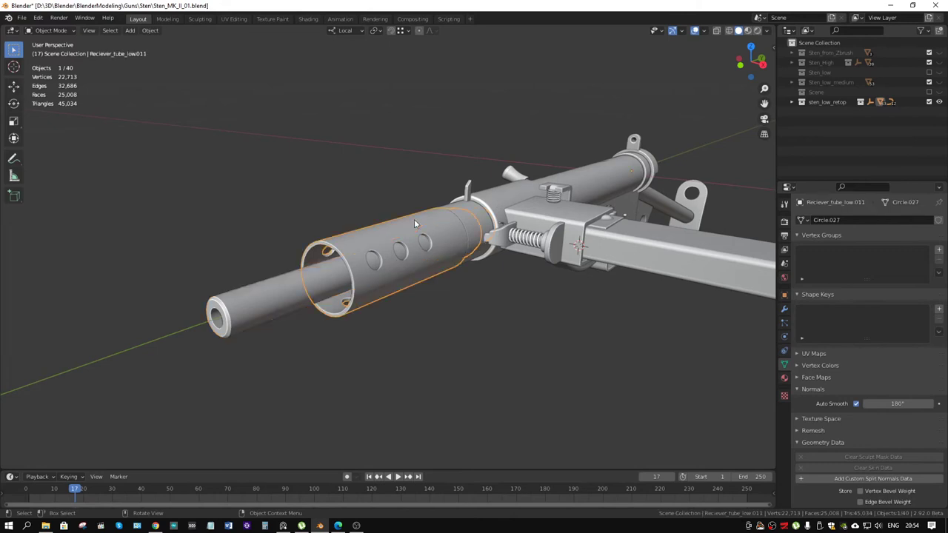
{"action": "key", "text": "h"}
- Hide the long barrel and select the magazine
{"action": "middle_click_drag", "start_coordinate": [424, 243], "coordinate": [382, 338]}
{"action": "scroll", "coordinate": [382, 339], "scroll_direction": "up", "scroll_amount": 4}
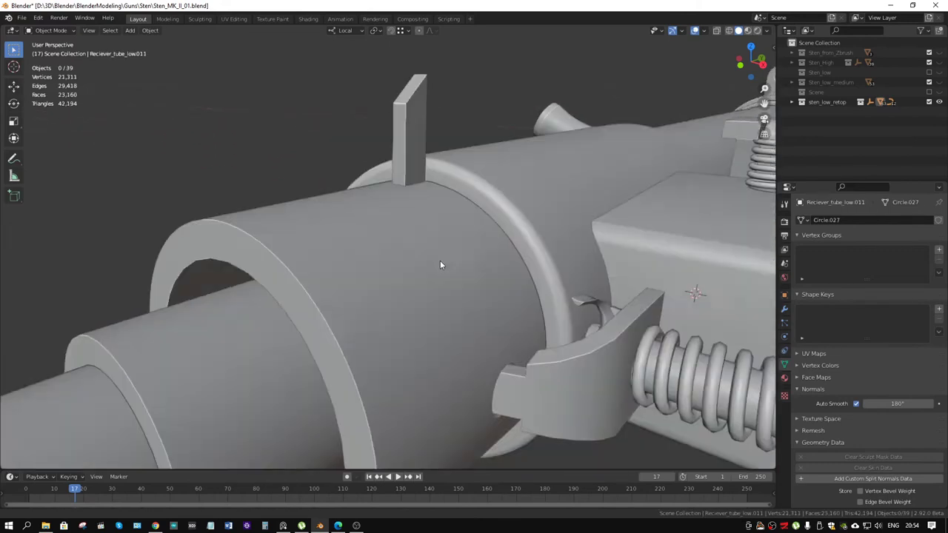
{"action": "scroll", "coordinate": [440, 260], "scroll_direction": "up", "scroll_amount": 3}
{"action": "middle_click_drag", "start_coordinate": [463, 244], "coordinate": [475, 240]}
{"action": "scroll", "coordinate": [475, 240], "scroll_direction": "down", "scroll_amount": 6}
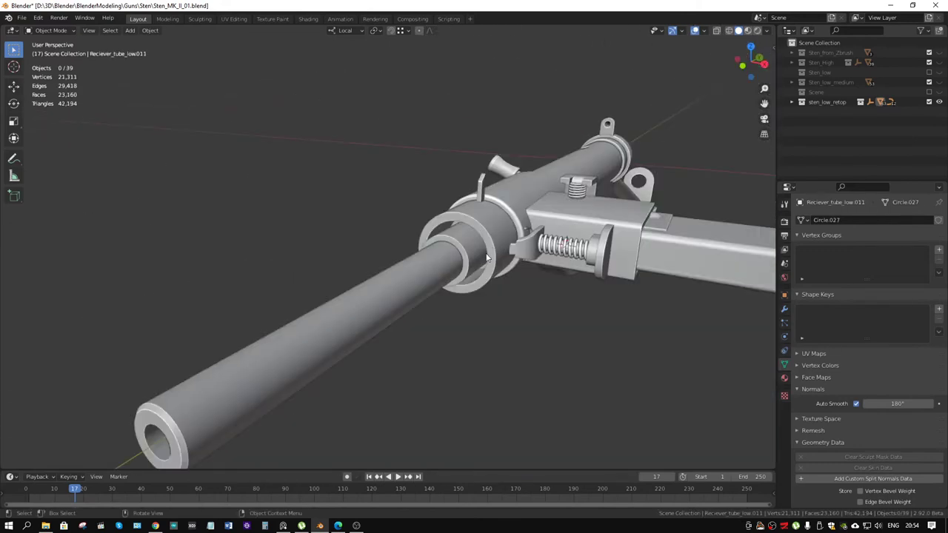
{"action": "left_click", "coordinate": [438, 271]}
{"action": "key", "text": "h"}
{"action": "mouse_move", "coordinate": [449, 276]}
{"action": "middle_mouse_down"}
{"action": "mouse_move", "coordinate": [474, 263]}
{"action": "mouse_move", "coordinate": [447, 269]}
{"action": "mouse_move", "coordinate": [609, 252]}
{"action": "mouse_move", "coordinate": [555, 257]}
{"action": "middle_mouse_up"}
{"action": "left_click", "coordinate": [609, 250]}
- Hide the magazine, the housing cover, the inner magazine plate and the next inner piece
{"action": "key", "text": "h"}
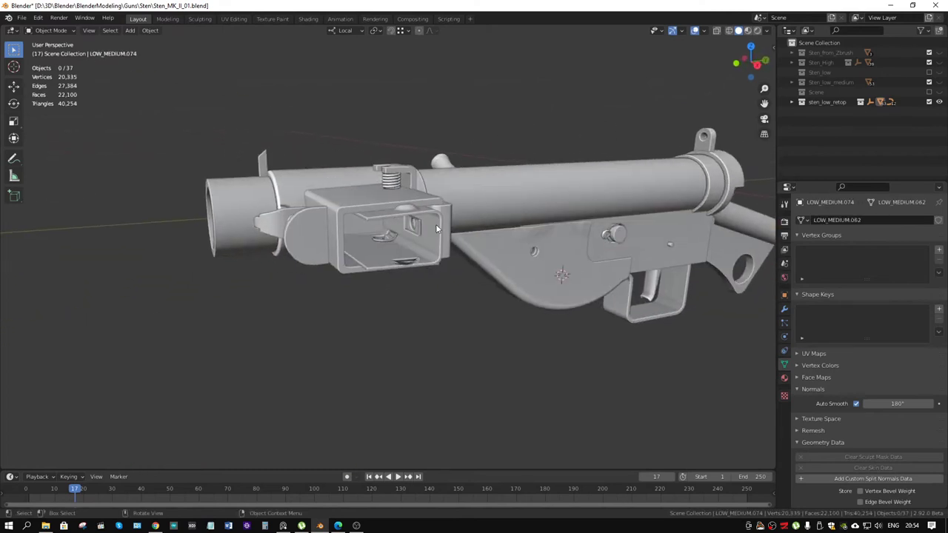
{"action": "left_click", "coordinate": [431, 231]}
{"action": "key", "text": "h"}
{"action": "scroll", "coordinate": [422, 240], "scroll_direction": "up", "scroll_amount": 2}
{"action": "scroll", "coordinate": [422, 239], "scroll_direction": "up", "scroll_amount": 2}
{"action": "scroll", "coordinate": [406, 228], "scroll_direction": "up", "scroll_amount": 1}
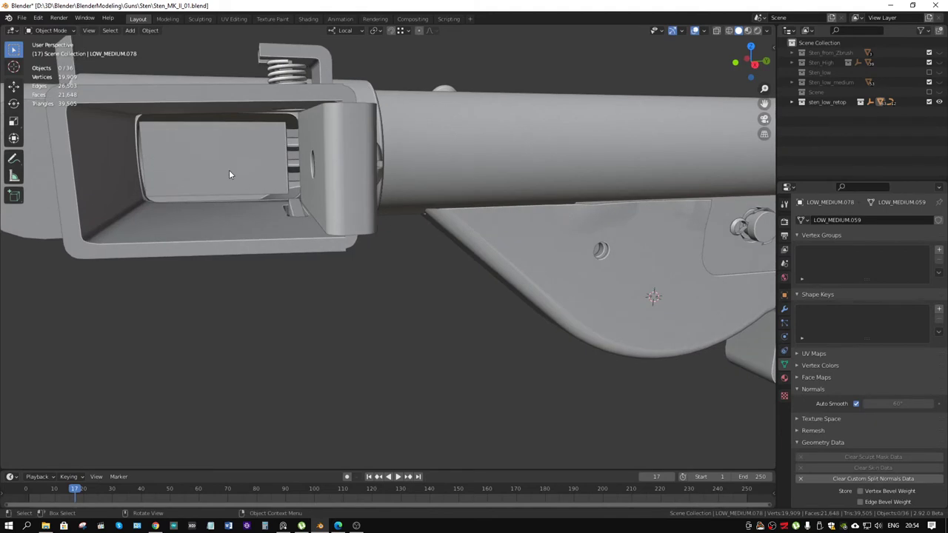
{"action": "left_click", "coordinate": [229, 174]}
{"action": "key", "text": "h"}
{"action": "left_click", "coordinate": [229, 174]}
{"action": "key", "text": "h"}
- Hide the bone-shaped part and the piece behind it, leaving 33 objects visible
{"action": "scroll", "coordinate": [245, 178], "scroll_direction": "up", "scroll_amount": 1}
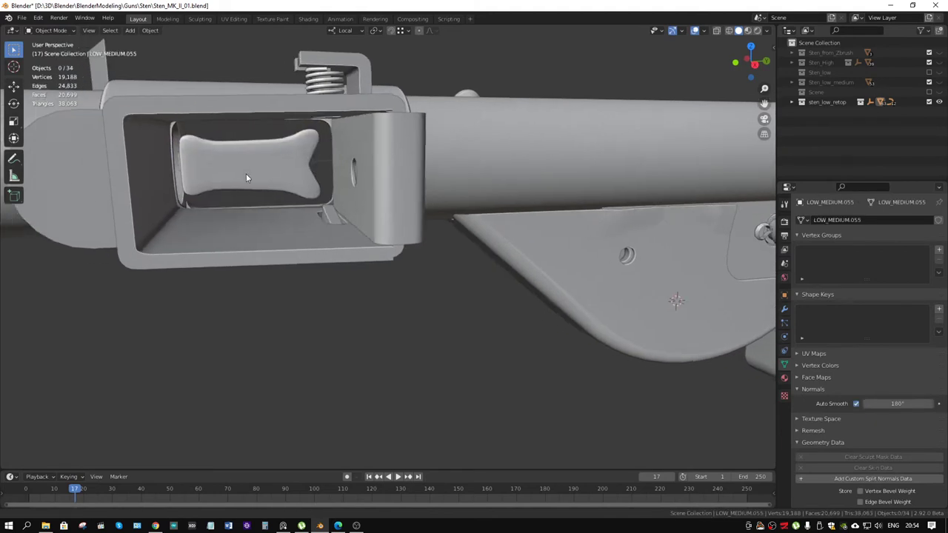
{"action": "middle_click_drag", "start_coordinate": [247, 178], "coordinate": [252, 180]}
{"action": "left_click", "coordinate": [252, 166]}
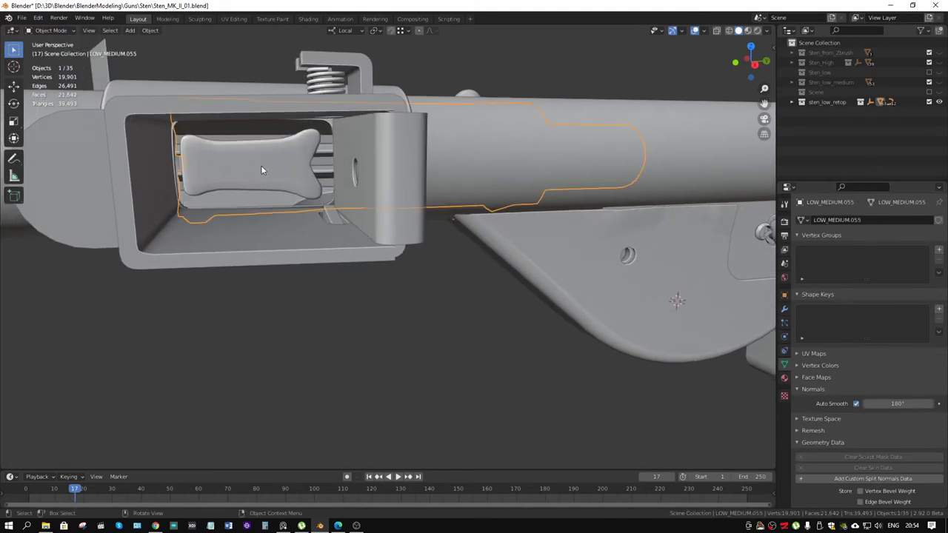
{"action": "key", "text": "h"}
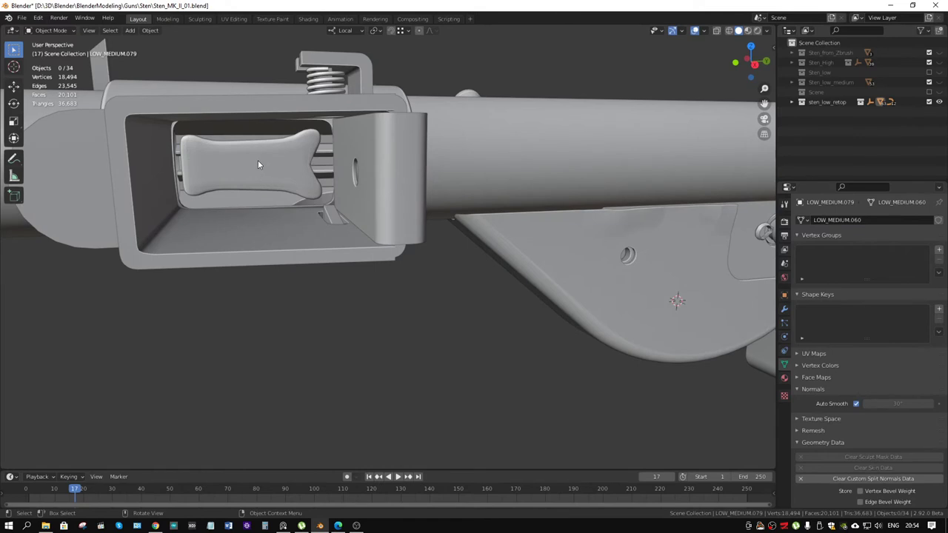
{"action": "left_click", "coordinate": [258, 160]}
{"action": "key", "text": "h"}
{"action": "mouse_move", "coordinate": [257, 155]}
{"action": "middle_mouse_down"}
{"action": "mouse_move", "coordinate": [328, 161]}
{"action": "mouse_move", "coordinate": [364, 199]}
{"action": "mouse_move", "coordinate": [330, 196]}
{"action": "middle_mouse_up"}
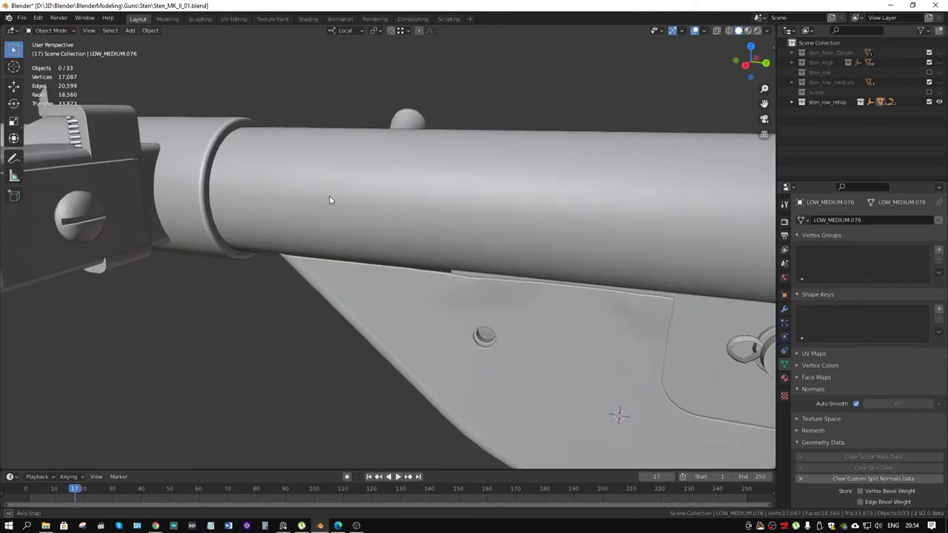
- Select the round housing knob and inspect the receiver opening and side plate from several angles
{"action": "left_click", "coordinate": [83, 217]}
{"action": "mouse_move", "coordinate": [229, 243]}
{"action": "middle_mouse_down"}
{"action": "mouse_move", "coordinate": [423, 300]}
{"action": "mouse_move", "coordinate": [453, 285]}
{"action": "middle_mouse_up"}
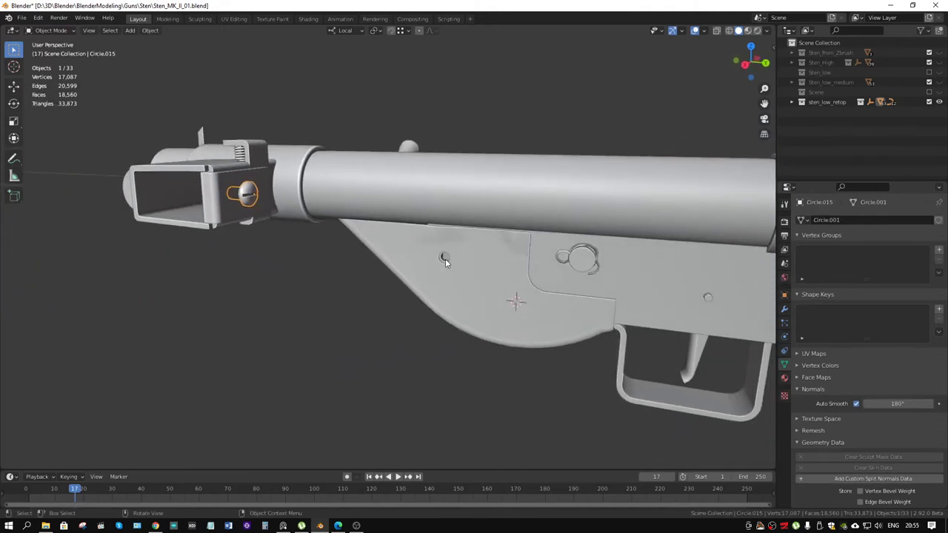
{"action": "mouse_move", "coordinate": [453, 253]}
{"action": "middle_mouse_down"}
{"action": "mouse_move", "coordinate": [343, 252]}
{"action": "mouse_move", "coordinate": [192, 205]}
{"action": "mouse_move", "coordinate": [326, 224]}
{"action": "mouse_move", "coordinate": [335, 210]}
{"action": "middle_mouse_up"}
{"action": "scroll", "coordinate": [335, 210], "scroll_direction": "up", "scroll_amount": 5}
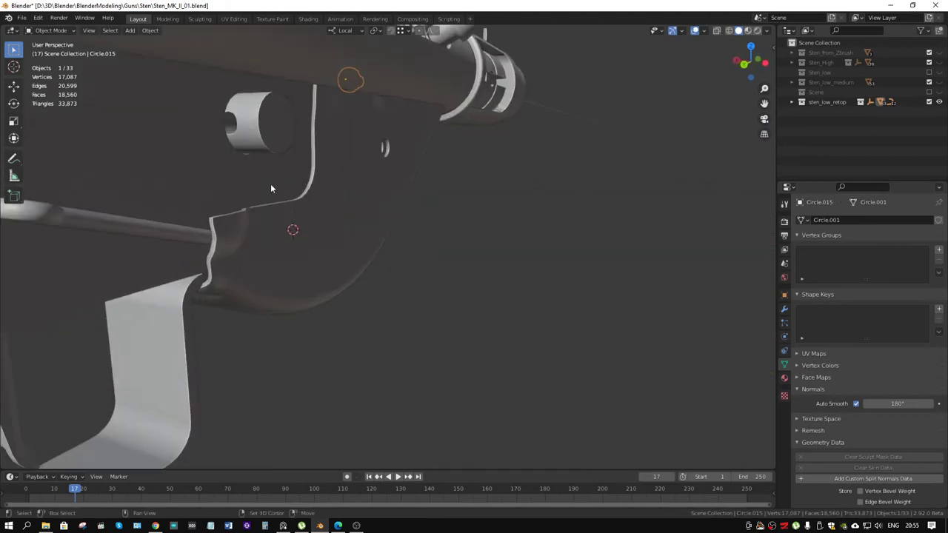
{"action": "mouse_move", "coordinate": [271, 188]}
{"action": "middle_mouse_down", "text": "shift"}
{"action": "mouse_move", "coordinate": [472, 215]}
{"action": "mouse_move", "coordinate": [383, 250]}
{"action": "middle_mouse_up", "text": "shift"}
{"action": "scroll", "coordinate": [326, 195], "scroll_direction": "down", "scroll_amount": 5}
{"action": "scroll", "coordinate": [383, 249], "scroll_direction": "up", "scroll_amount": 5}
{"action": "scroll", "coordinate": [585, 185], "scroll_direction": "down", "scroll_amount": 1}
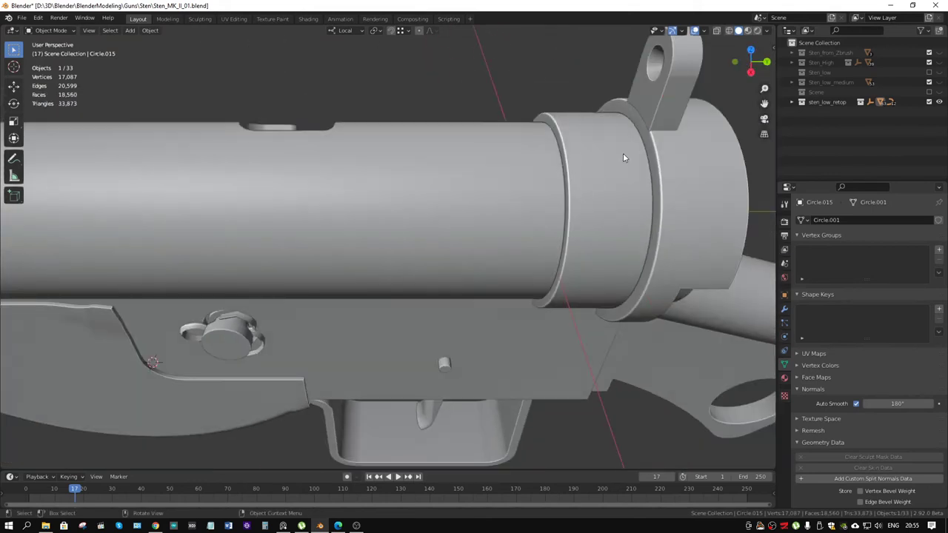
{"action": "left_click", "coordinate": [939, 53]}
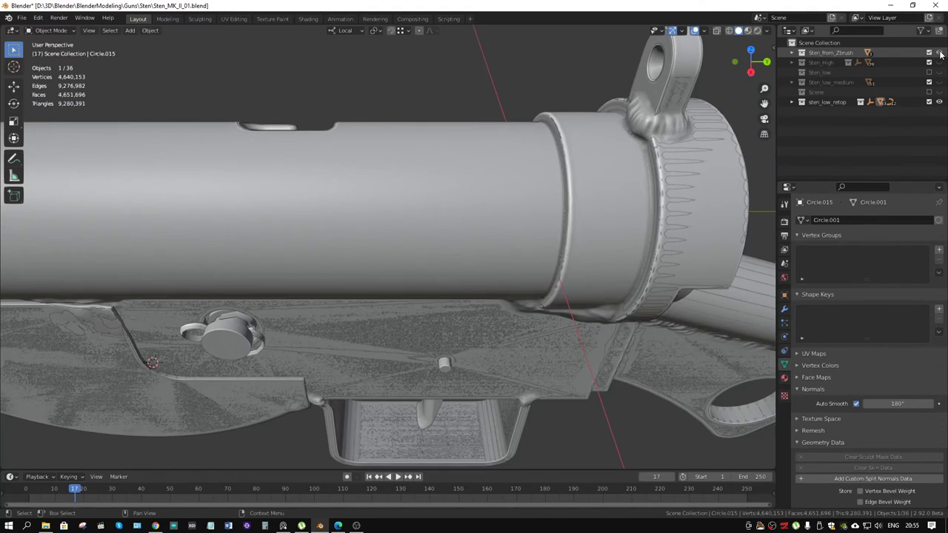
{"action": "middle_click_drag", "start_coordinate": [578, 147], "coordinate": [491, 196]}
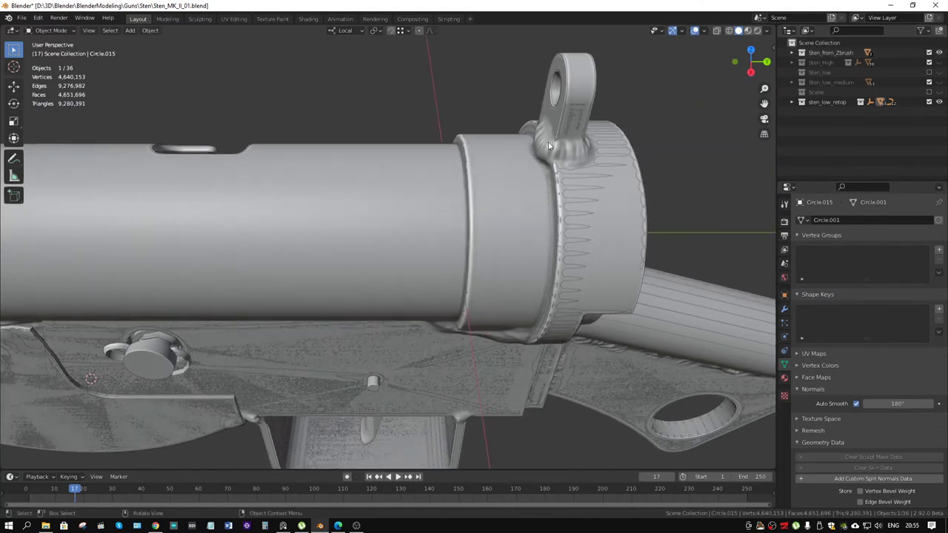
{"action": "middle_click_drag", "start_coordinate": [554, 160], "coordinate": [432, 227]}
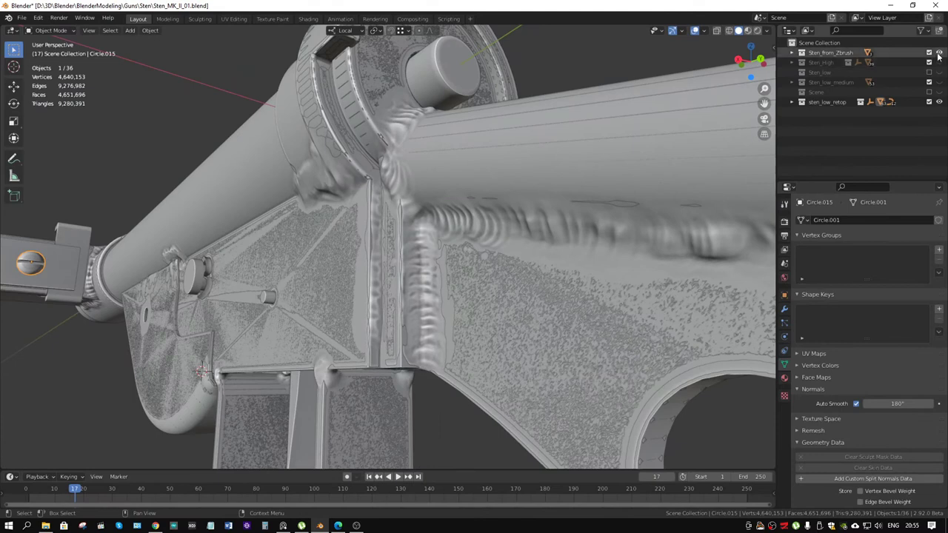
{"action": "left_click", "coordinate": [939, 53]}
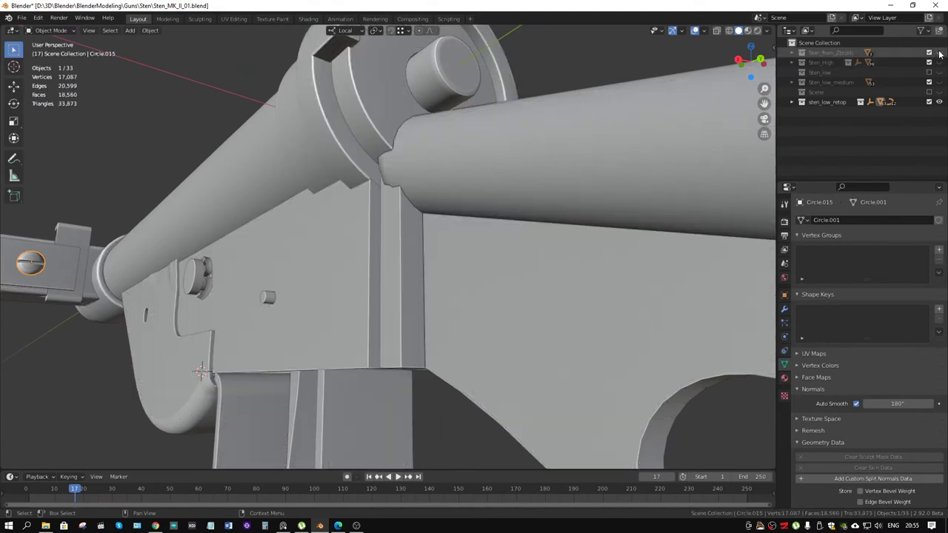
{"action": "left_click", "coordinate": [939, 54]}
{"action": "left_click", "coordinate": [939, 53]}
{"action": "left_click", "coordinate": [939, 53]}
{"action": "left_click", "coordinate": [939, 54]}
{"action": "left_click", "coordinate": [939, 53]}
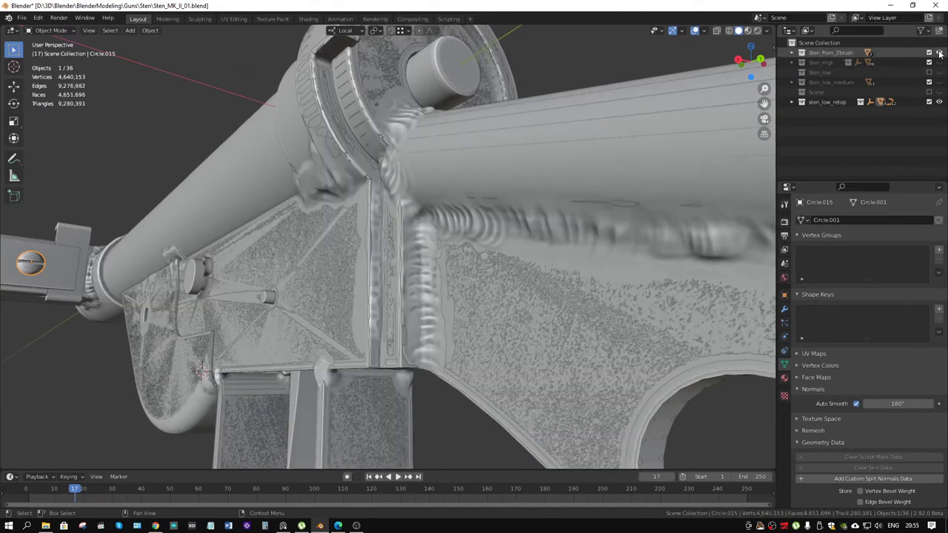
{"action": "left_click", "coordinate": [939, 53]}
{"action": "left_click", "coordinate": [939, 53]}
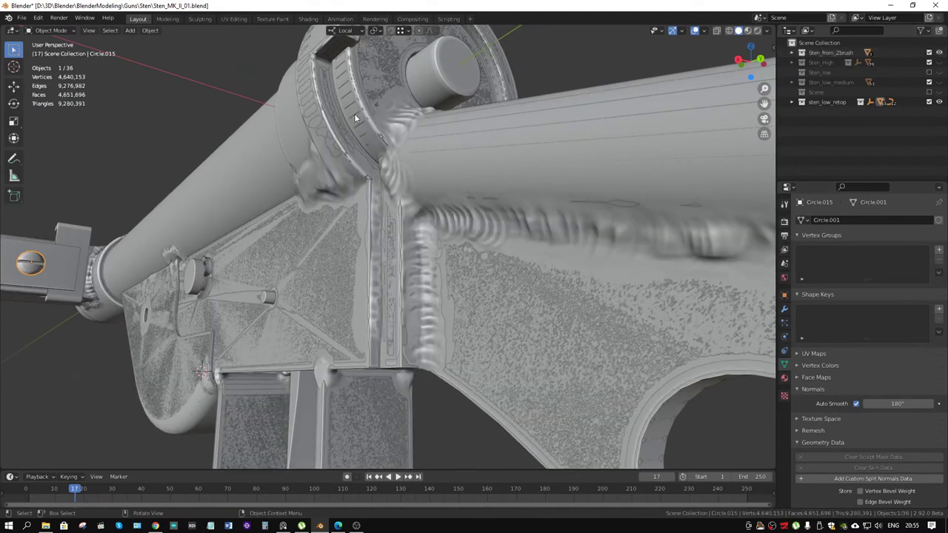
{"action": "scroll", "coordinate": [401, 124], "scroll_direction": "down", "scroll_amount": 5}
{"action": "mouse_move", "coordinate": [401, 124]}
{"action": "middle_mouse_down"}
{"action": "mouse_move", "coordinate": [407, 285]}
{"action": "mouse_move", "coordinate": [399, 274]}
{"action": "middle_mouse_up"}
{"action": "scroll", "coordinate": [407, 285], "scroll_direction": "up", "scroll_amount": 3}
{"action": "scroll", "coordinate": [394, 312], "scroll_direction": "up", "scroll_amount": 3}
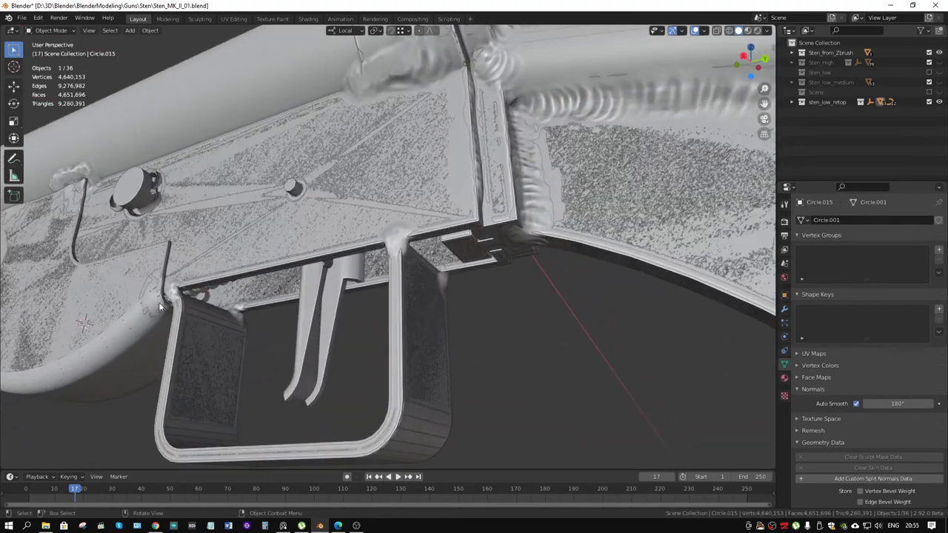
{"action": "middle_click_drag", "start_coordinate": [406, 324], "coordinate": [273, 325]}
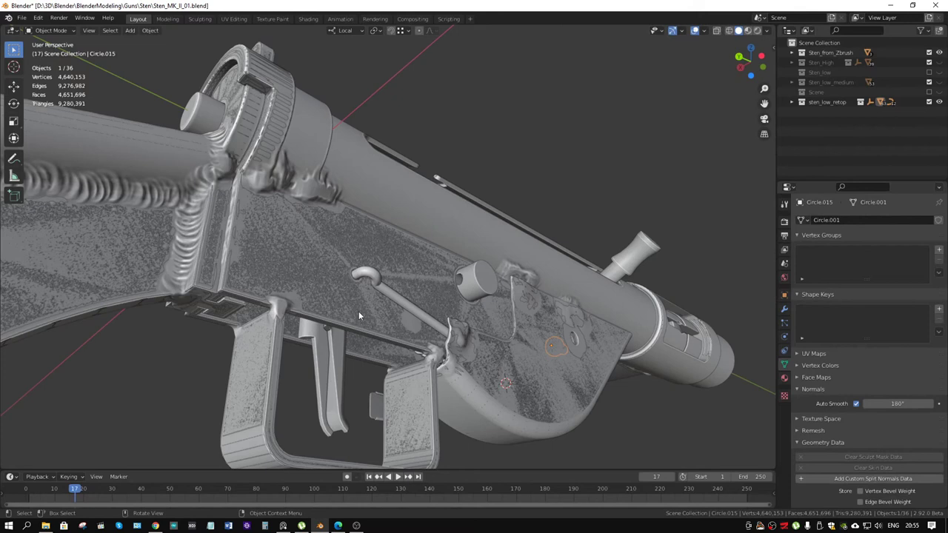
{"action": "mouse_move", "coordinate": [359, 311]}
{"action": "middle_mouse_down"}
{"action": "mouse_move", "coordinate": [351, 184]}
{"action": "mouse_move", "coordinate": [382, 188]}
{"action": "mouse_move", "coordinate": [400, 206]}
{"action": "middle_mouse_up"}
{"action": "scroll", "coordinate": [351, 184], "scroll_direction": "up", "scroll_amount": 2}
{"action": "scroll", "coordinate": [351, 184], "scroll_direction": "up", "scroll_amount": 2}
{"action": "left_click", "coordinate": [939, 53]}
{"action": "left_click", "coordinate": [939, 53]}
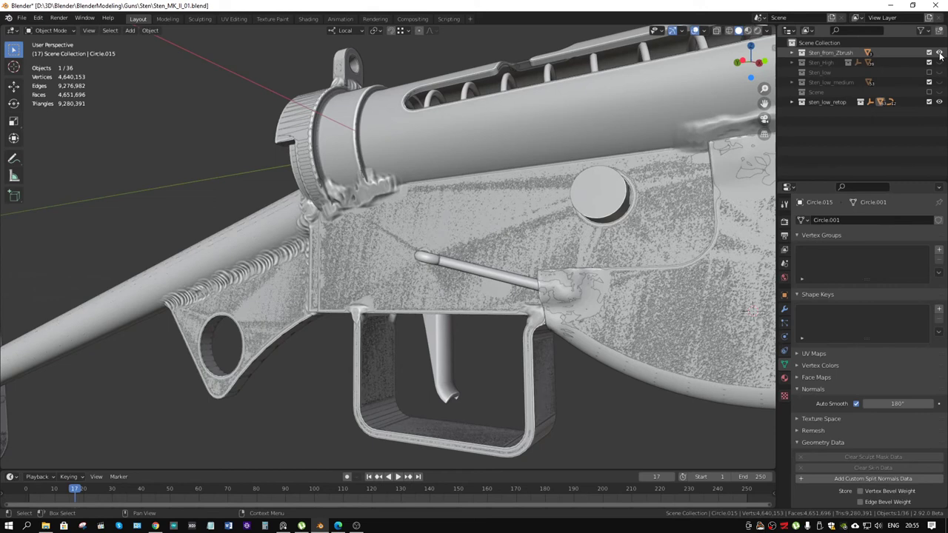
{"action": "left_click", "coordinate": [939, 53]}
{"action": "left_click", "coordinate": [939, 52]}
{"action": "left_click", "coordinate": [939, 52]}
{"action": "middle_click_drag", "start_coordinate": [771, 148], "coordinate": [665, 204]}
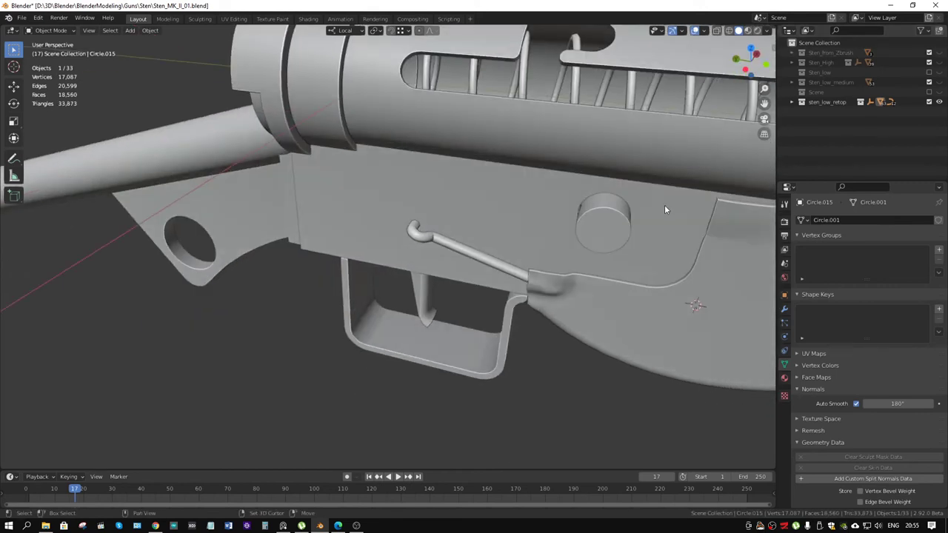
{"action": "scroll", "coordinate": [665, 204], "scroll_direction": "up", "scroll_amount": 3}
{"action": "scroll", "coordinate": [531, 185], "scroll_direction": "up", "scroll_amount": 3}
{"action": "scroll", "coordinate": [422, 239], "scroll_direction": "down", "scroll_amount": 3}
{"action": "middle_click_drag", "start_coordinate": [417, 234], "coordinate": [390, 231]}
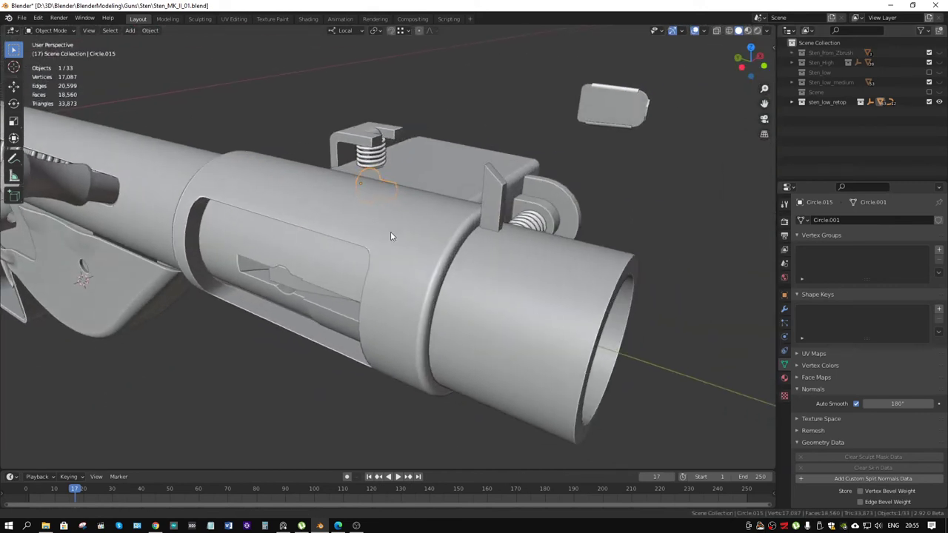
{"action": "scroll", "coordinate": [390, 231], "scroll_direction": "up", "scroll_amount": 2}
{"action": "left_click", "coordinate": [939, 52]}
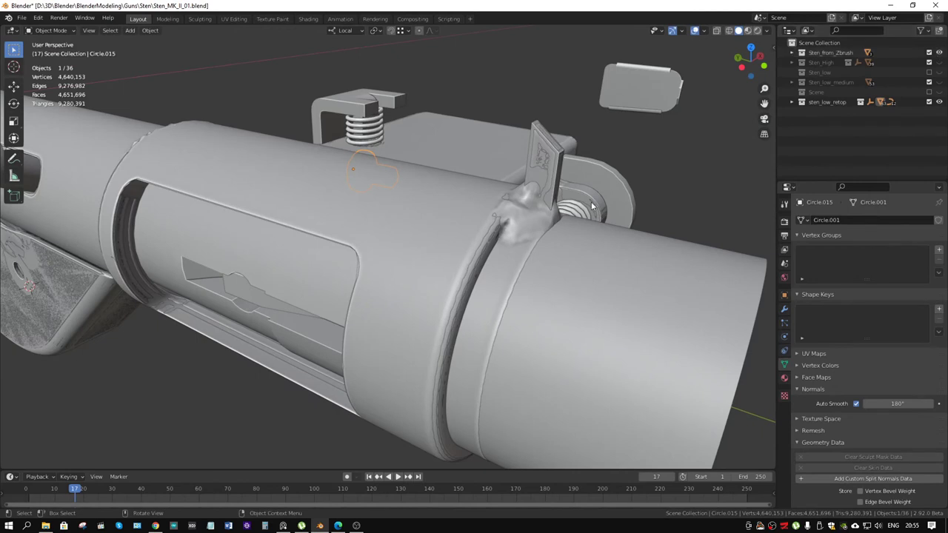
{"action": "mouse_move", "coordinate": [592, 206]}
{"action": "middle_mouse_down"}
{"action": "mouse_move", "coordinate": [531, 201]}
{"action": "mouse_move", "coordinate": [548, 207]}
{"action": "middle_mouse_up"}
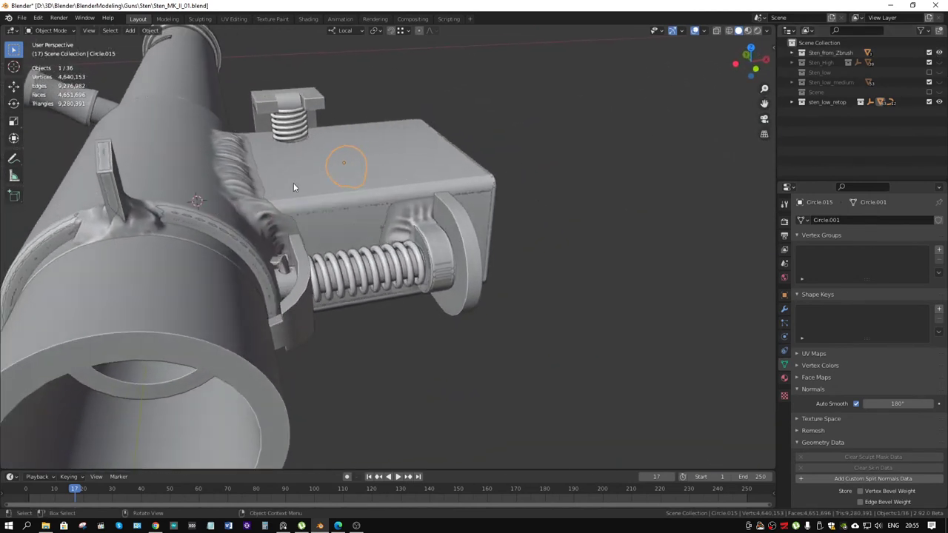
{"action": "left_click", "coordinate": [939, 53]}
{"action": "left_click", "coordinate": [939, 52]}
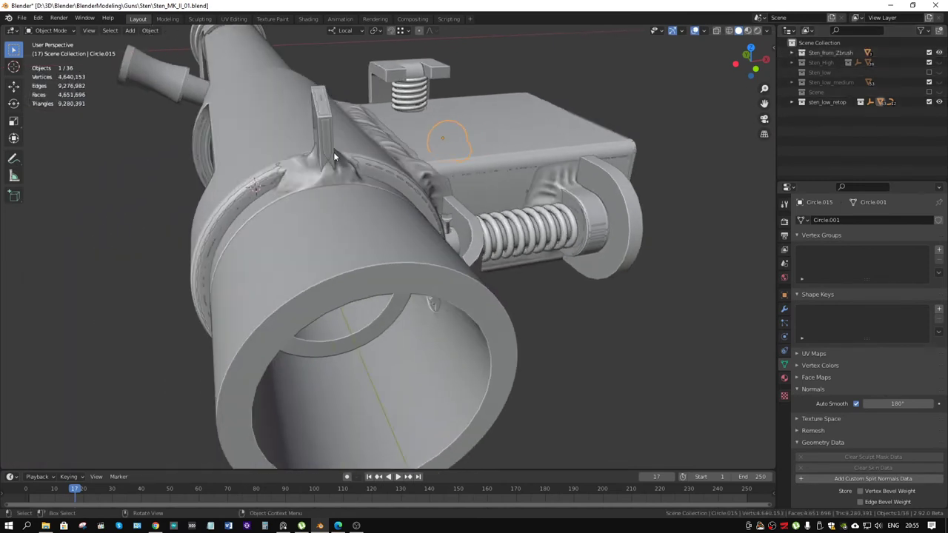
{"action": "middle_click_drag", "start_coordinate": [334, 152], "coordinate": [360, 149]}
{"action": "middle_click_drag", "start_coordinate": [422, 152], "coordinate": [484, 153]}
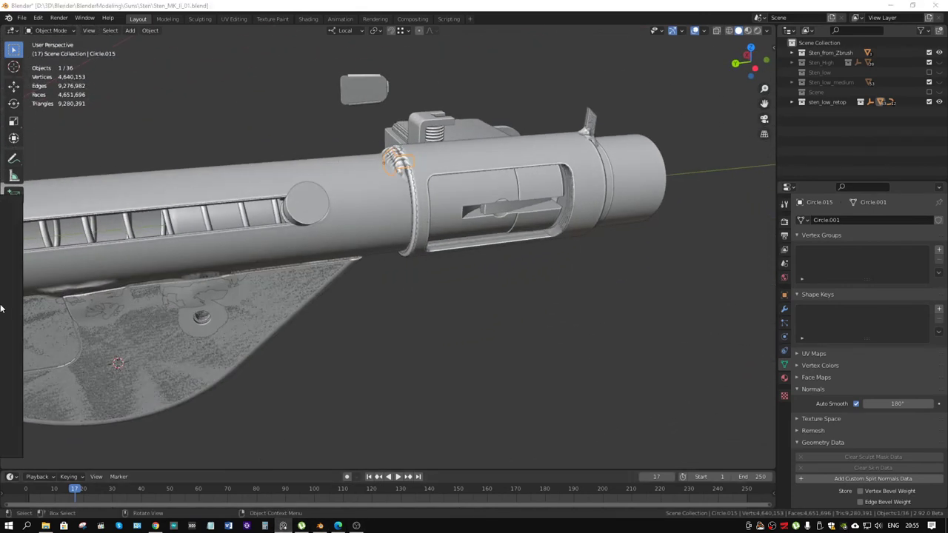
- Zoom through the PureRef receiver photos, then push the board off the left screen edge
{"action": "scroll", "coordinate": [492, 217], "scroll_direction": "down", "scroll_amount": 4}
{"action": "scroll", "coordinate": [354, 258], "scroll_direction": "down", "scroll_amount": 3}
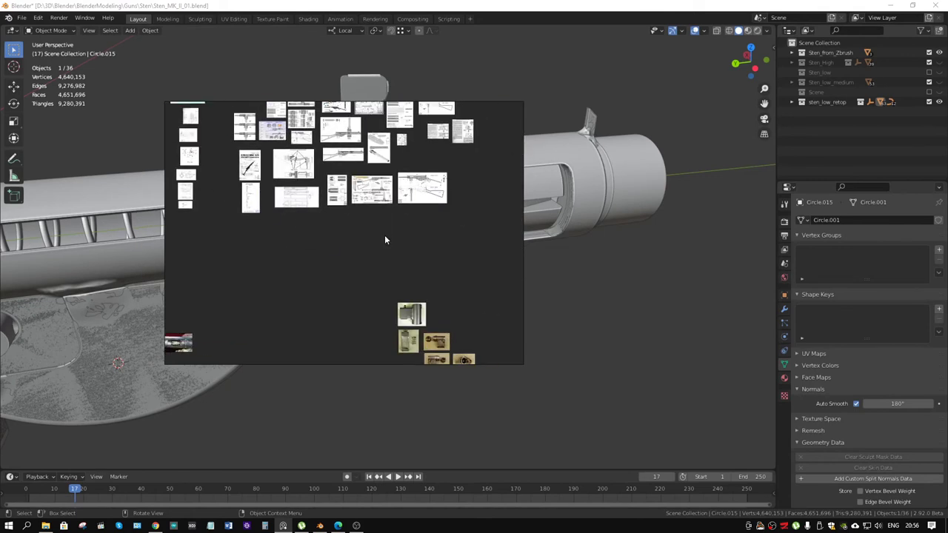
{"action": "scroll", "coordinate": [385, 240], "scroll_direction": "up", "scroll_amount": 2}
{"action": "scroll", "coordinate": [434, 260], "scroll_direction": "up", "scroll_amount": 2}
{"action": "scroll", "coordinate": [370, 265], "scroll_direction": "up", "scroll_amount": 3}
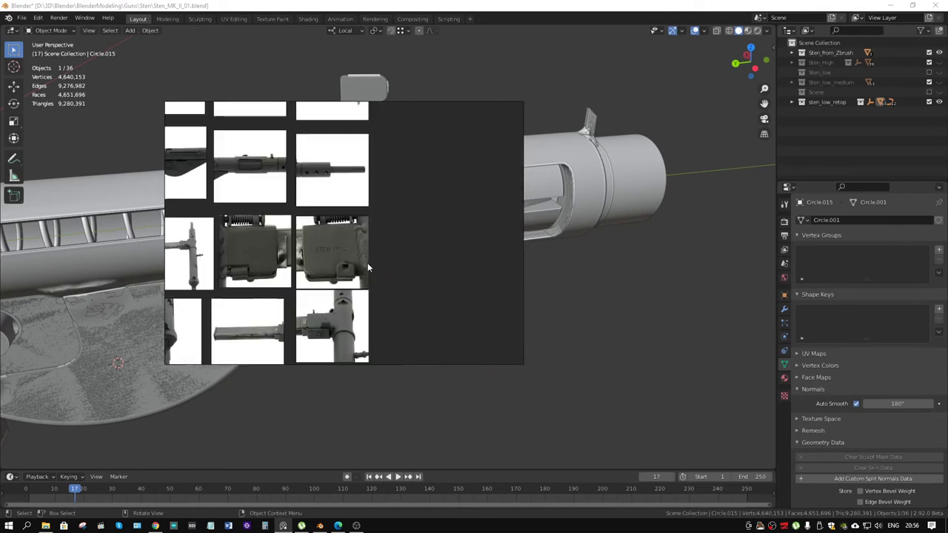
{"action": "scroll", "coordinate": [367, 263], "scroll_direction": "up", "scroll_amount": 2}
{"action": "scroll", "coordinate": [356, 249], "scroll_direction": "up", "scroll_amount": 2}
{"action": "scroll", "coordinate": [354, 231], "scroll_direction": "down", "scroll_amount": 2}
{"action": "scroll", "coordinate": [226, 242], "scroll_direction": "down", "scroll_amount": 1}
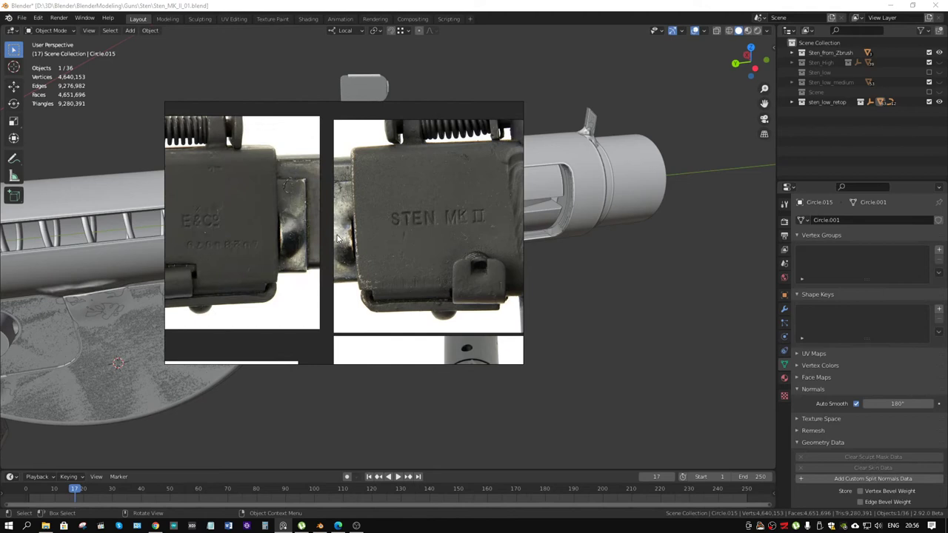
{"action": "scroll", "coordinate": [337, 238], "scroll_direction": "down", "scroll_amount": 1}
{"action": "scroll", "coordinate": [329, 241], "scroll_direction": "up", "scroll_amount": 1}
{"action": "scroll", "coordinate": [377, 274], "scroll_direction": "up", "scroll_amount": 1}
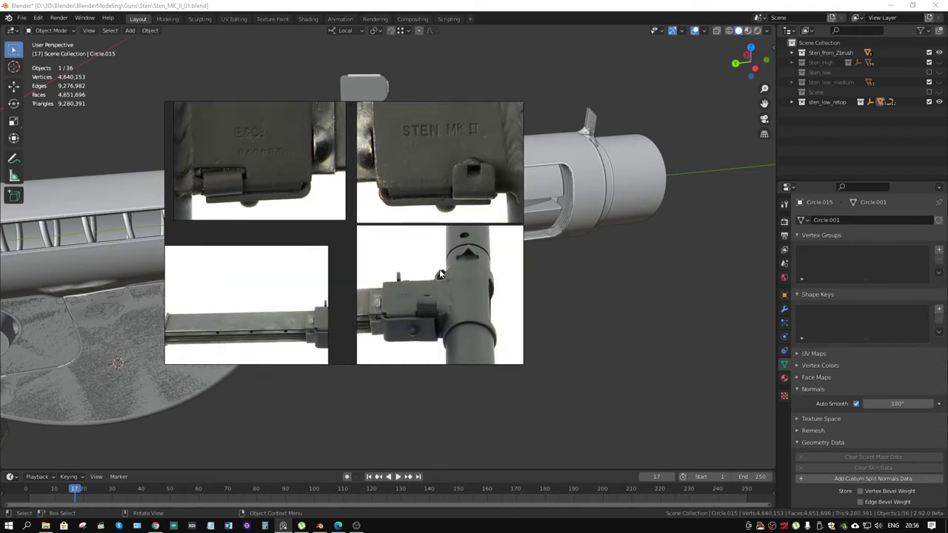
{"action": "scroll", "coordinate": [405, 271], "scroll_direction": "up", "scroll_amount": 1}
{"action": "scroll", "coordinate": [404, 271], "scroll_direction": "up", "scroll_amount": 1}
{"action": "scroll", "coordinate": [399, 258], "scroll_direction": "down", "scroll_amount": 2}
{"action": "scroll", "coordinate": [417, 256], "scroll_direction": "down", "scroll_amount": 1}
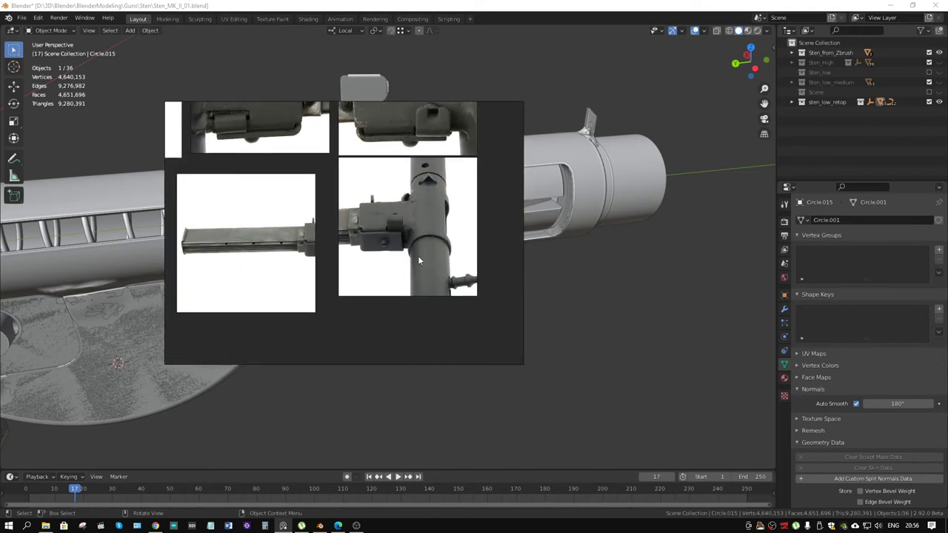
{"action": "scroll", "coordinate": [418, 257], "scroll_direction": "down", "scroll_amount": 1}
{"action": "scroll", "coordinate": [400, 237], "scroll_direction": "down", "scroll_amount": 2}
{"action": "scroll", "coordinate": [374, 259], "scroll_direction": "up", "scroll_amount": 2}
{"action": "scroll", "coordinate": [368, 263], "scroll_direction": "up", "scroll_amount": 1}
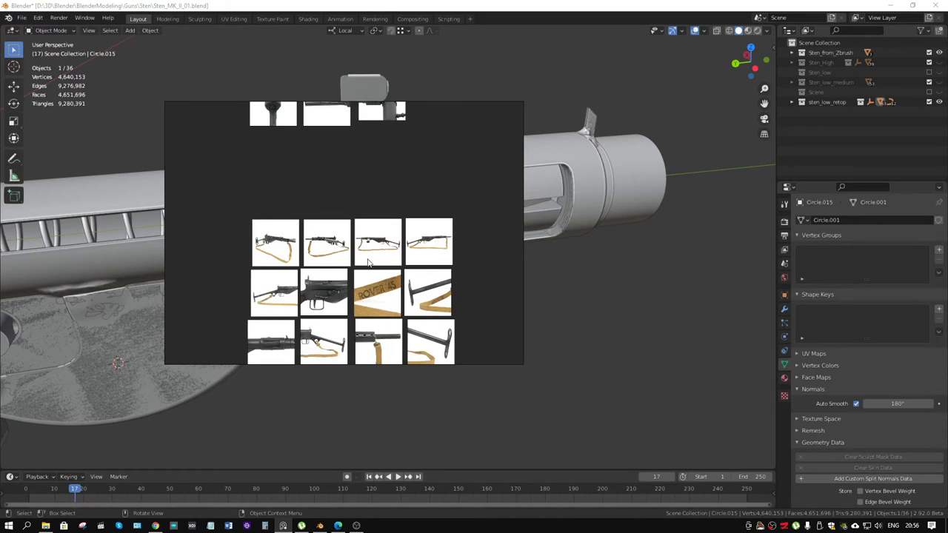
{"action": "scroll", "coordinate": [368, 263], "scroll_direction": "down", "scroll_amount": 1}
{"action": "scroll", "coordinate": [370, 259], "scroll_direction": "down", "scroll_amount": 1}
{"action": "scroll", "coordinate": [374, 251], "scroll_direction": "up", "scroll_amount": 1}
{"action": "scroll", "coordinate": [380, 244], "scroll_direction": "up", "scroll_amount": 2}
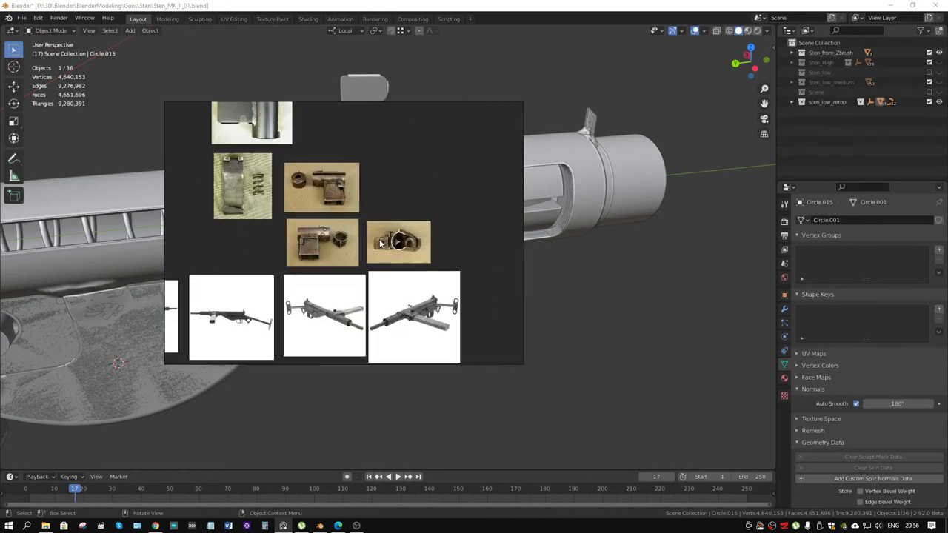
{"action": "scroll", "coordinate": [380, 244], "scroll_direction": "up", "scroll_amount": 2}
{"action": "scroll", "coordinate": [308, 248], "scroll_direction": "down", "scroll_amount": 1}
{"action": "scroll", "coordinate": [328, 192], "scroll_direction": "up", "scroll_amount": 1}
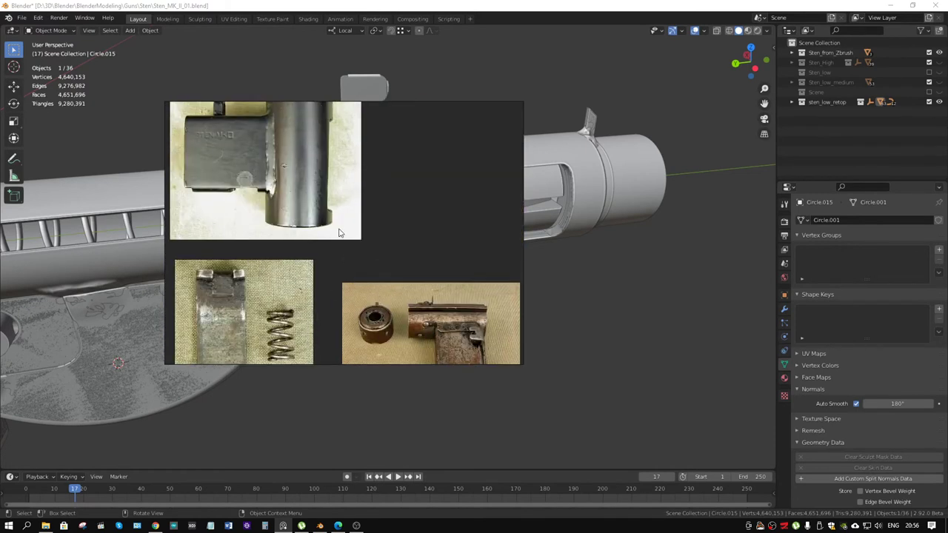
{"action": "scroll", "coordinate": [339, 233], "scroll_direction": "down", "scroll_amount": 1}
{"action": "scroll", "coordinate": [324, 247], "scroll_direction": "up", "scroll_amount": 2}
{"action": "scroll", "coordinate": [325, 247], "scroll_direction": "down", "scroll_amount": 3}
{"action": "scroll", "coordinate": [428, 190], "scroll_direction": "down", "scroll_amount": 1}
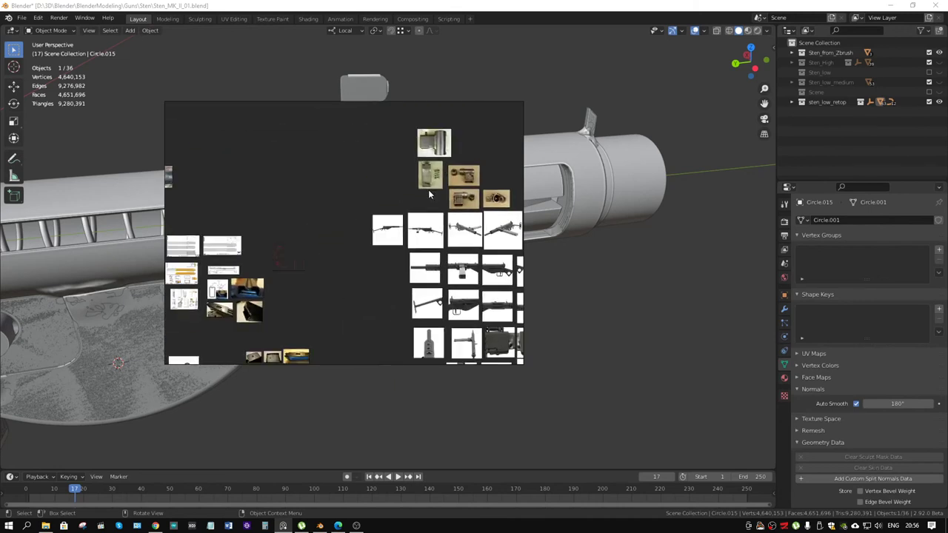
{"action": "scroll", "coordinate": [416, 263], "scroll_direction": "down", "scroll_amount": 1}
{"action": "scroll", "coordinate": [426, 249], "scroll_direction": "down", "scroll_amount": 1}
{"action": "scroll", "coordinate": [415, 237], "scroll_direction": "down", "scroll_amount": 1}
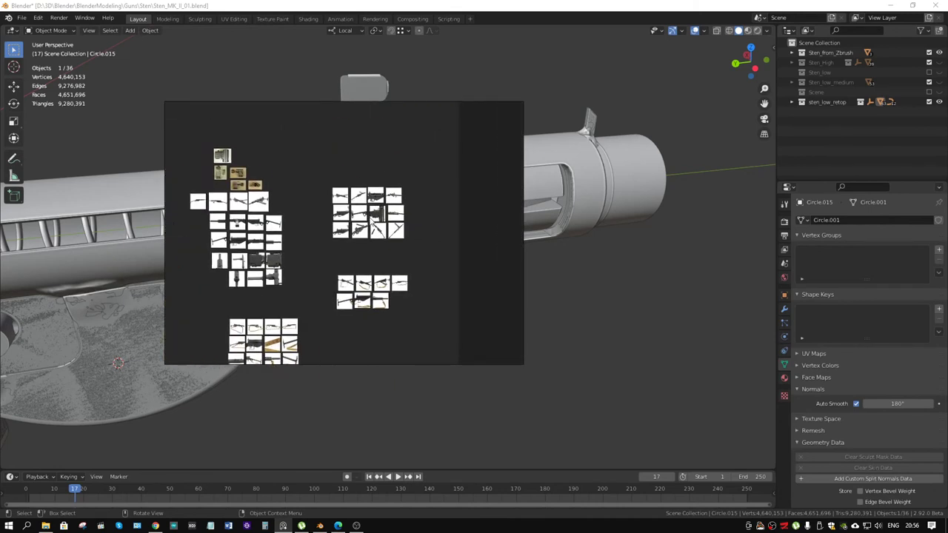
{"action": "scroll", "coordinate": [383, 215], "scroll_direction": "up", "scroll_amount": 3}
{"action": "scroll", "coordinate": [383, 218], "scroll_direction": "up", "scroll_amount": 3}
{"action": "scroll", "coordinate": [385, 222], "scroll_direction": "up", "scroll_amount": 2}
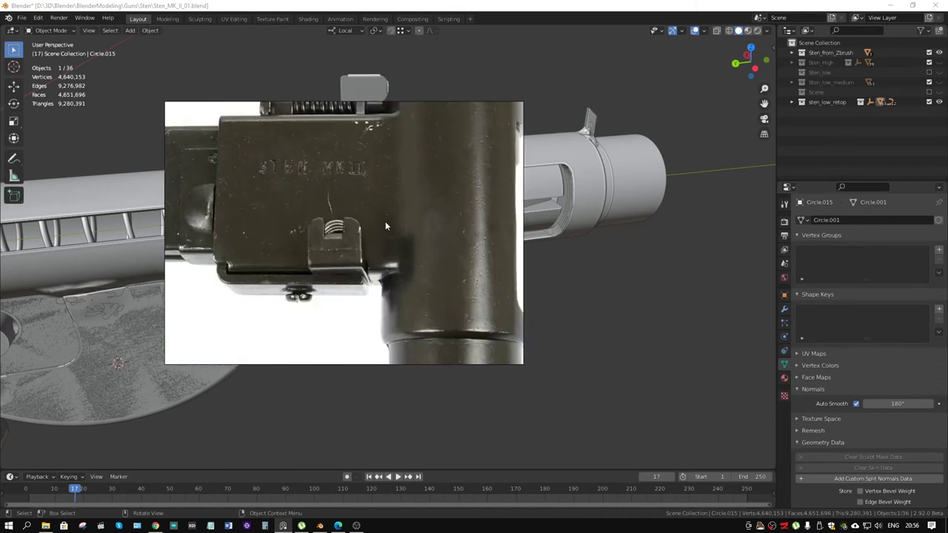
{"action": "scroll", "coordinate": [396, 241], "scroll_direction": "down", "scroll_amount": 4}
{"action": "scroll", "coordinate": [286, 267], "scroll_direction": "up", "scroll_amount": 2}
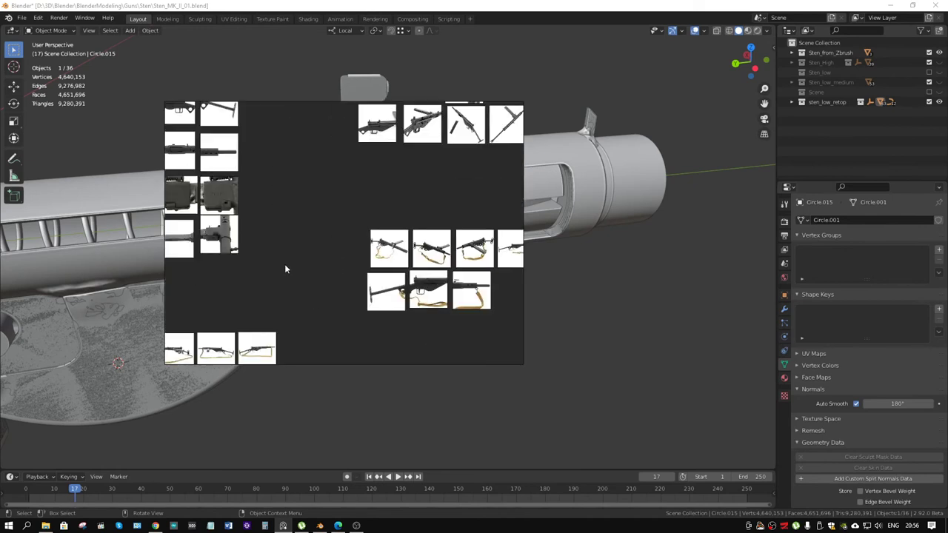
{"action": "scroll", "coordinate": [291, 271], "scroll_direction": "up", "scroll_amount": 1}
{"action": "scroll", "coordinate": [297, 275], "scroll_direction": "up", "scroll_amount": 1}
{"action": "scroll", "coordinate": [297, 274], "scroll_direction": "up", "scroll_amount": 1}
{"action": "scroll", "coordinate": [303, 252], "scroll_direction": "up", "scroll_amount": 2}
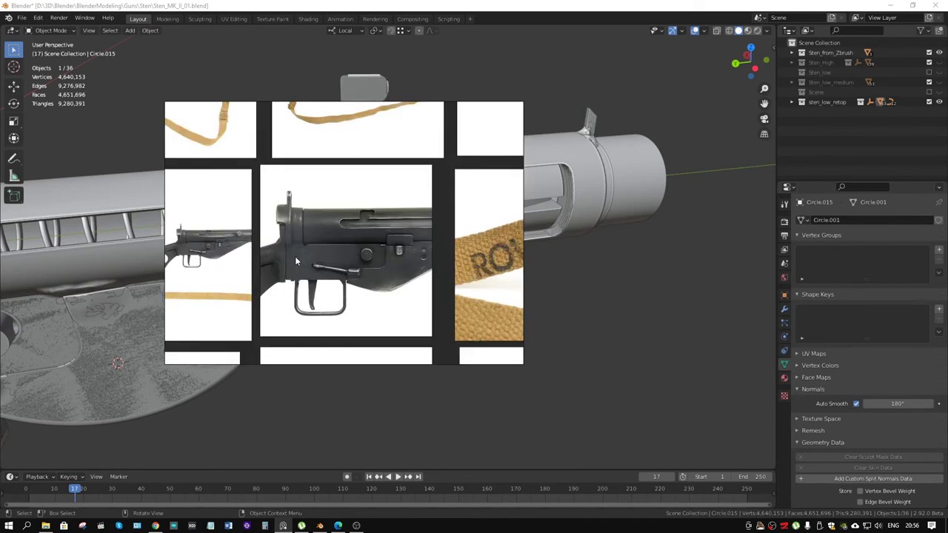
{"action": "scroll", "coordinate": [296, 256], "scroll_direction": "up", "scroll_amount": 2}
{"action": "scroll", "coordinate": [267, 252], "scroll_direction": "down", "scroll_amount": 2}
{"action": "scroll", "coordinate": [239, 246], "scroll_direction": "down", "scroll_amount": 2}
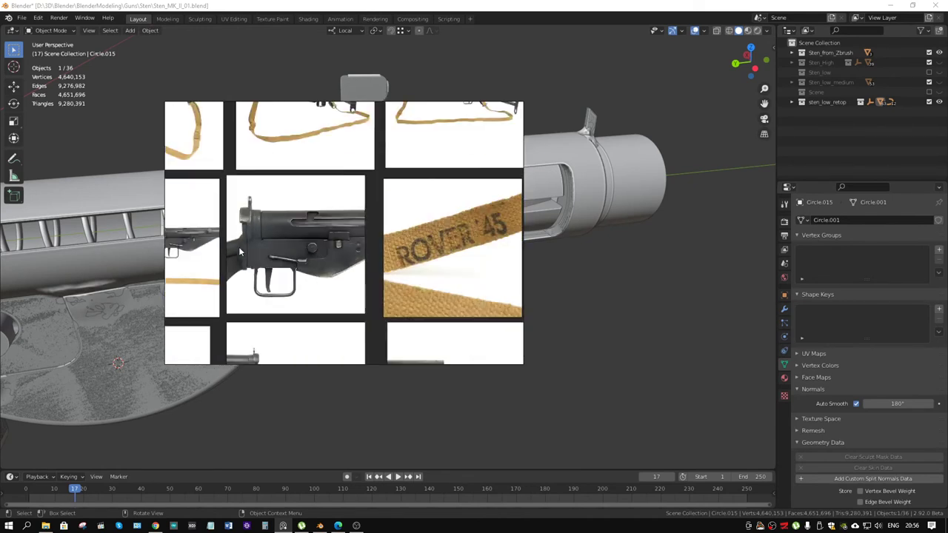
{"action": "scroll", "coordinate": [238, 247], "scroll_direction": "down", "scroll_amount": 2}
{"action": "scroll", "coordinate": [356, 237], "scroll_direction": "down", "scroll_amount": 2}
{"action": "left_click_drag", "start_coordinate": [473, 229], "coordinate": [24, 214]}
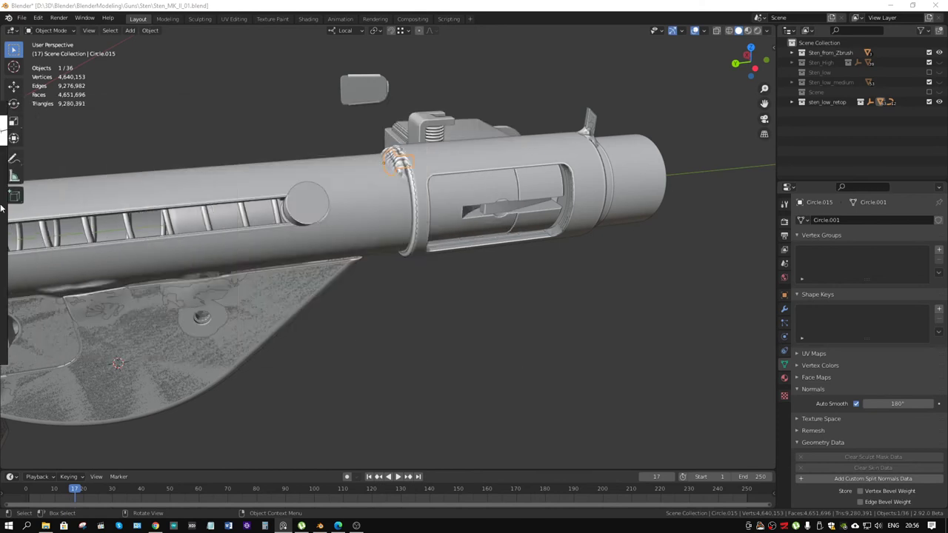
- Hide the Sten_from_Zbrush high-poly sculpt in the Outliner
{"action": "mouse_move", "coordinate": [1, 207]}
{"action": "middle_mouse_down"}
{"action": "mouse_move", "coordinate": [450, 270]}
{"action": "mouse_move", "coordinate": [302, 256]}
{"action": "mouse_move", "coordinate": [517, 265]}
{"action": "middle_mouse_up"}
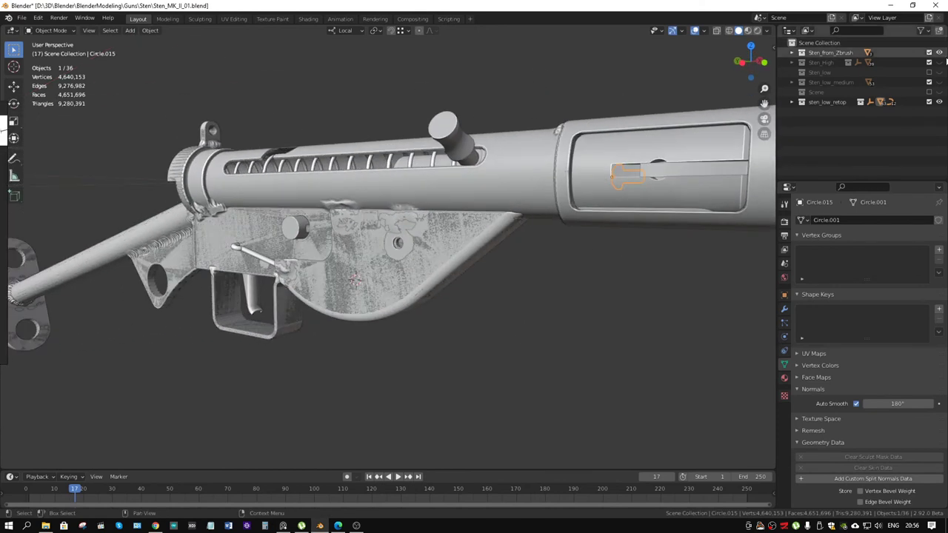
{"action": "left_click", "coordinate": [939, 53]}
{"action": "middle_click_drag", "start_coordinate": [355, 243], "coordinate": [524, 235]}
- Inspect the low-poly gun in Wireframe shading from all sides, then return to Solid shading
{"action": "left_click", "coordinate": [728, 30]}
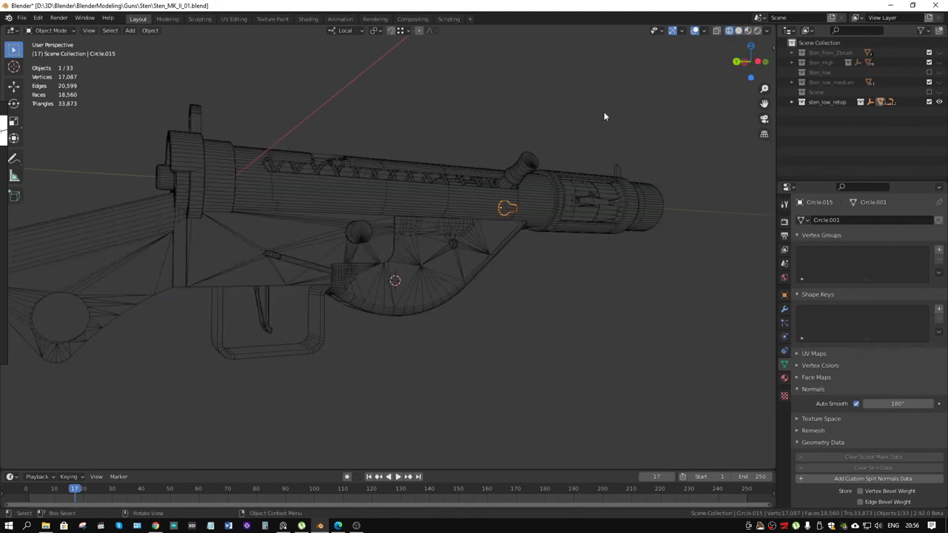
{"action": "mouse_move", "coordinate": [604, 111]}
{"action": "middle_mouse_down"}
{"action": "mouse_move", "coordinate": [514, 221]}
{"action": "mouse_move", "coordinate": [466, 240]}
{"action": "mouse_move", "coordinate": [262, 256]}
{"action": "mouse_move", "coordinate": [440, 260]}
{"action": "mouse_move", "coordinate": [254, 353]}
{"action": "middle_mouse_up"}
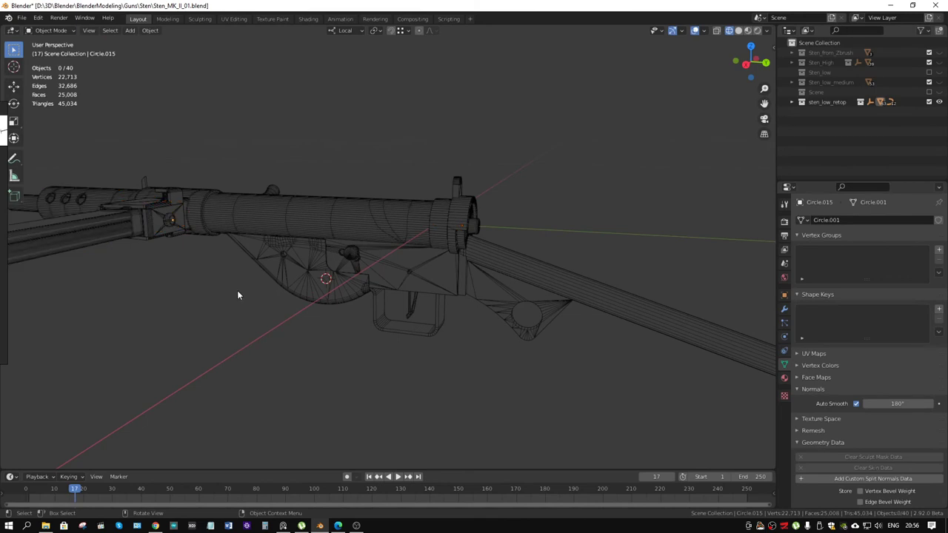
{"action": "mouse_move", "coordinate": [238, 295]}
{"action": "middle_mouse_down"}
{"action": "mouse_move", "coordinate": [224, 311]}
{"action": "mouse_move", "coordinate": [381, 324]}
{"action": "mouse_move", "coordinate": [334, 313]}
{"action": "mouse_move", "coordinate": [376, 313]}
{"action": "mouse_move", "coordinate": [580, 351]}
{"action": "mouse_move", "coordinate": [512, 362]}
{"action": "mouse_move", "coordinate": [468, 343]}
{"action": "mouse_move", "coordinate": [499, 311]}
{"action": "mouse_move", "coordinate": [362, 317]}
{"action": "mouse_move", "coordinate": [498, 309]}
{"action": "mouse_move", "coordinate": [442, 286]}
{"action": "mouse_move", "coordinate": [548, 304]}
{"action": "mouse_move", "coordinate": [498, 335]}
{"action": "mouse_move", "coordinate": [437, 318]}
{"action": "middle_mouse_up"}
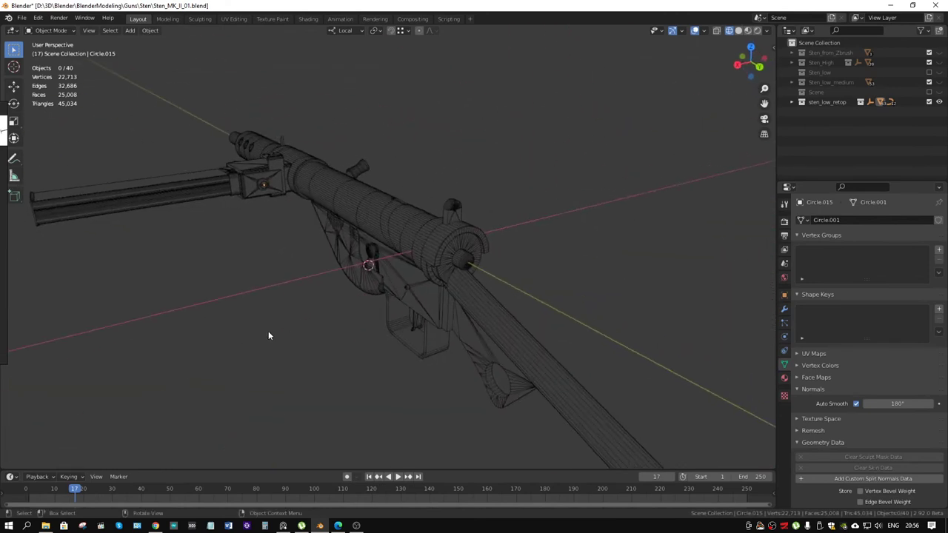
{"action": "mouse_move", "coordinate": [268, 336]}
{"action": "middle_mouse_down"}
{"action": "mouse_move", "coordinate": [256, 317]}
{"action": "mouse_move", "coordinate": [295, 300]}
{"action": "middle_mouse_up"}
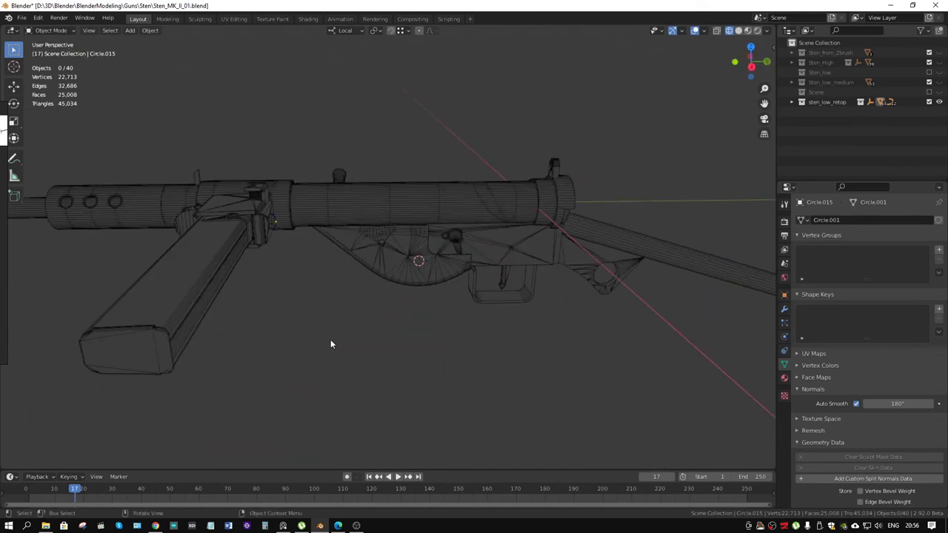
{"action": "mouse_move", "coordinate": [331, 344]}
{"action": "middle_mouse_down"}
{"action": "mouse_move", "coordinate": [377, 339]}
{"action": "mouse_move", "coordinate": [318, 314]}
{"action": "mouse_move", "coordinate": [567, 304]}
{"action": "mouse_move", "coordinate": [522, 288]}
{"action": "mouse_move", "coordinate": [547, 261]}
{"action": "mouse_move", "coordinate": [322, 312]}
{"action": "middle_mouse_up"}
{"action": "scroll", "coordinate": [370, 307], "scroll_direction": "up", "scroll_amount": 4}
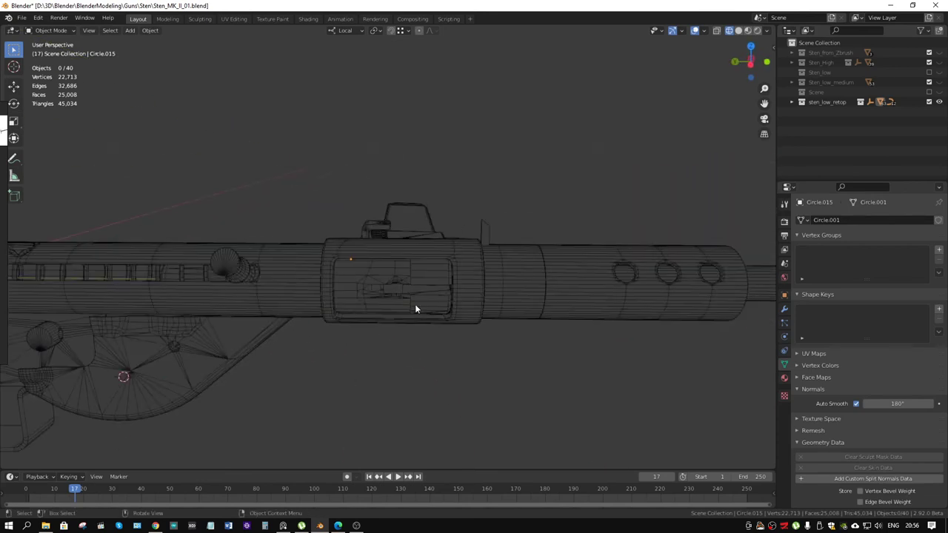
{"action": "mouse_move", "coordinate": [415, 309]}
{"action": "middle_mouse_down"}
{"action": "mouse_move", "coordinate": [423, 319]}
{"action": "mouse_move", "coordinate": [328, 318]}
{"action": "mouse_move", "coordinate": [416, 204]}
{"action": "middle_mouse_up"}
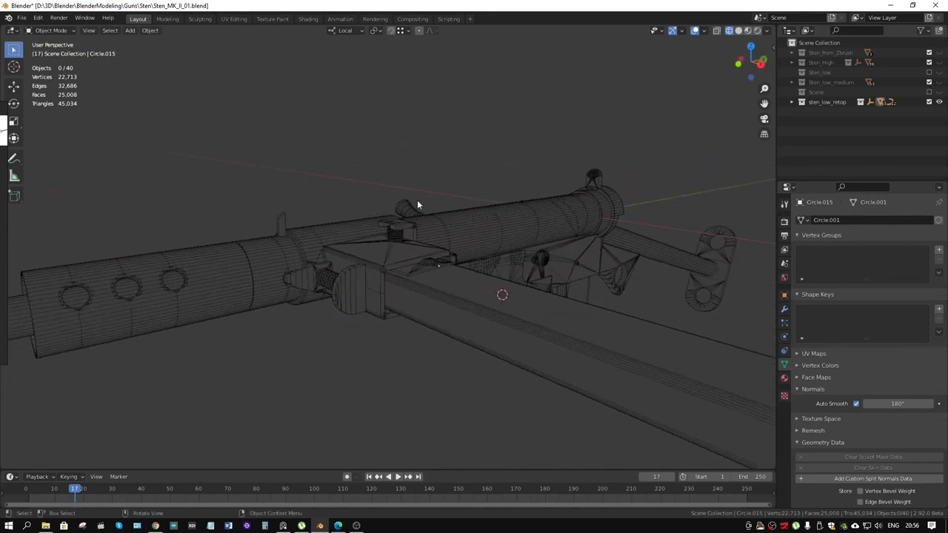
{"action": "left_click", "coordinate": [739, 31]}
{"action": "mouse_move", "coordinate": [503, 205]}
{"action": "middle_mouse_down"}
{"action": "mouse_move", "coordinate": [417, 227]}
{"action": "mouse_move", "coordinate": [422, 240]}
{"action": "mouse_move", "coordinate": [313, 258]}
{"action": "mouse_move", "coordinate": [410, 264]}
{"action": "mouse_move", "coordinate": [395, 290]}
{"action": "mouse_move", "coordinate": [415, 258]}
{"action": "mouse_move", "coordinate": [393, 271]}
{"action": "mouse_move", "coordinate": [434, 263]}
{"action": "mouse_move", "coordinate": [444, 231]}
{"action": "mouse_move", "coordinate": [421, 291]}
{"action": "mouse_move", "coordinate": [388, 291]}
{"action": "mouse_move", "coordinate": [400, 288]}
{"action": "middle_mouse_up"}
- Switch the viewport lighting to MatCap and pull back to see the whole gun
{"action": "left_click", "coordinate": [770, 31]}
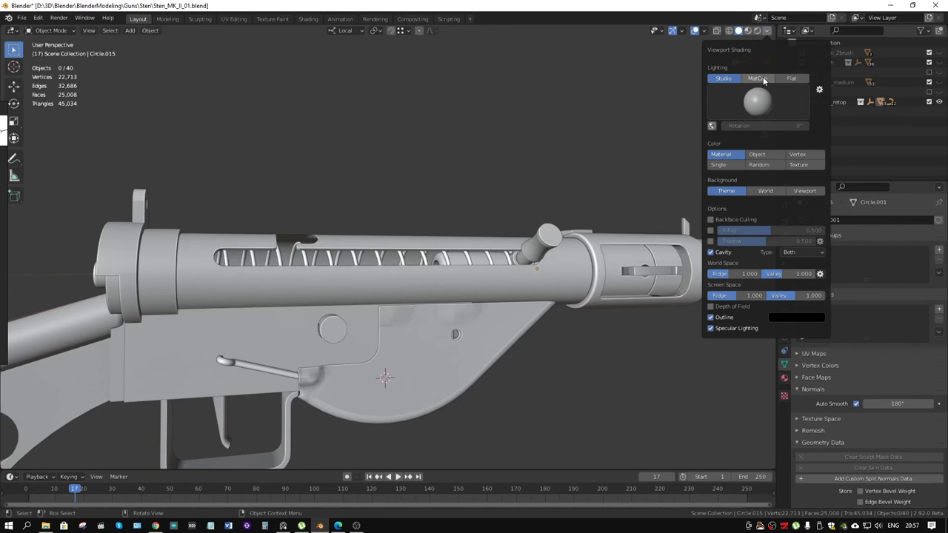
{"action": "left_click", "coordinate": [762, 79]}
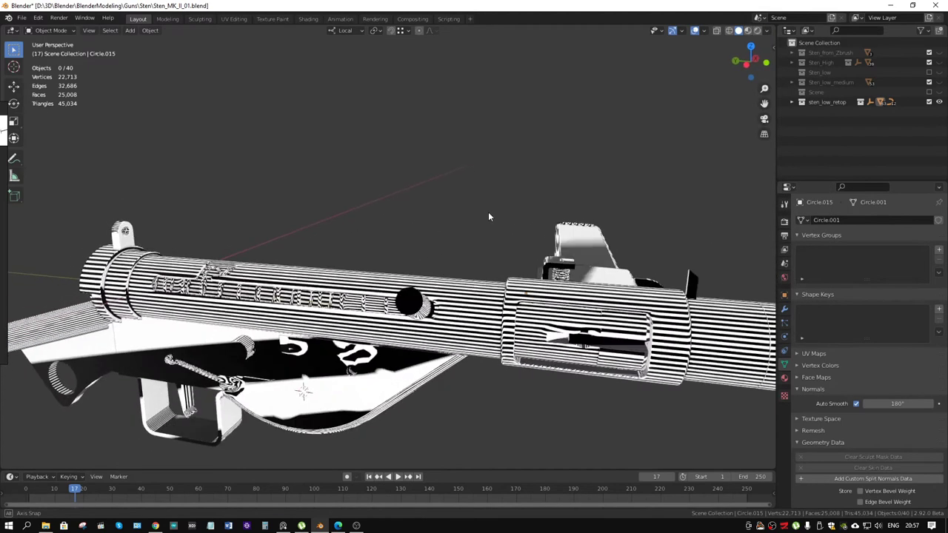
{"action": "mouse_move", "coordinate": [498, 203]}
{"action": "middle_mouse_down"}
{"action": "mouse_move", "coordinate": [477, 208]}
{"action": "mouse_move", "coordinate": [566, 215]}
{"action": "middle_mouse_up"}
{"action": "scroll", "coordinate": [472, 208], "scroll_direction": "down", "scroll_amount": 5}
{"action": "scroll", "coordinate": [482, 254], "scroll_direction": "up", "scroll_amount": 3}
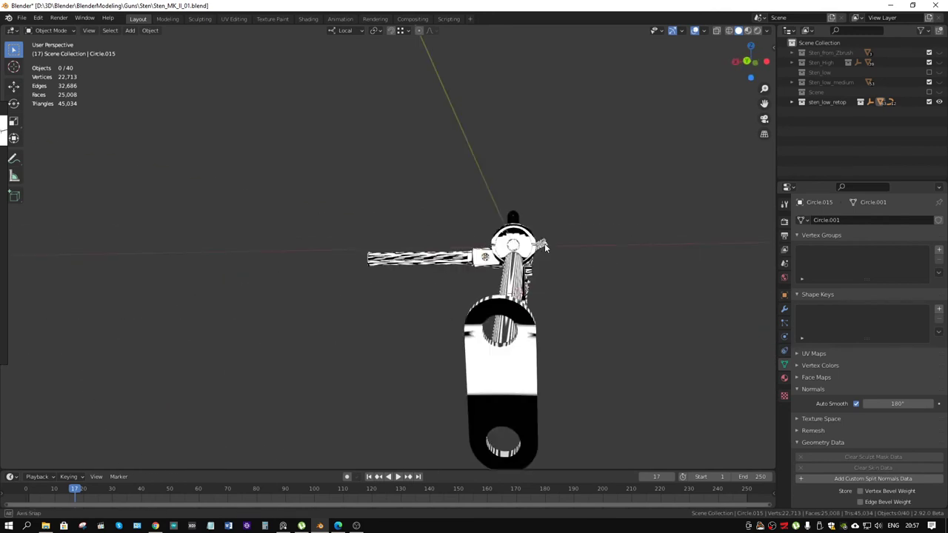
- Orbit the MatCap-shaded gun around its side and stock, then bring up the MatCap sphere choices
{"action": "middle_click_drag", "start_coordinate": [482, 253], "coordinate": [612, 250]}
{"action": "scroll", "coordinate": [375, 281], "scroll_direction": "up", "scroll_amount": 3}
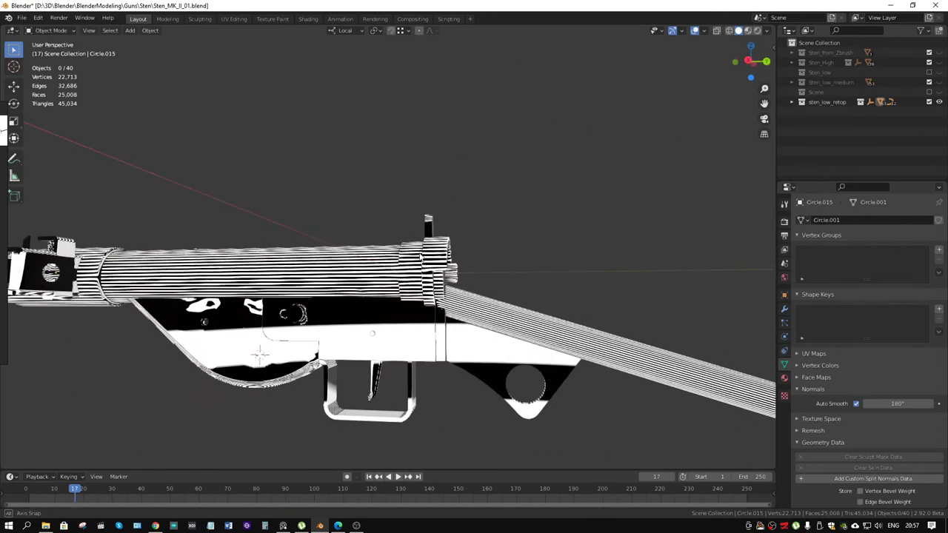
{"action": "scroll", "coordinate": [375, 281], "scroll_direction": "up", "scroll_amount": 2}
{"action": "mouse_move", "coordinate": [375, 281]}
{"action": "middle_mouse_down"}
{"action": "mouse_move", "coordinate": [701, 281]}
{"action": "mouse_move", "coordinate": [406, 341]}
{"action": "mouse_move", "coordinate": [446, 288]}
{"action": "mouse_move", "coordinate": [293, 257]}
{"action": "mouse_move", "coordinate": [280, 311]}
{"action": "middle_mouse_up"}
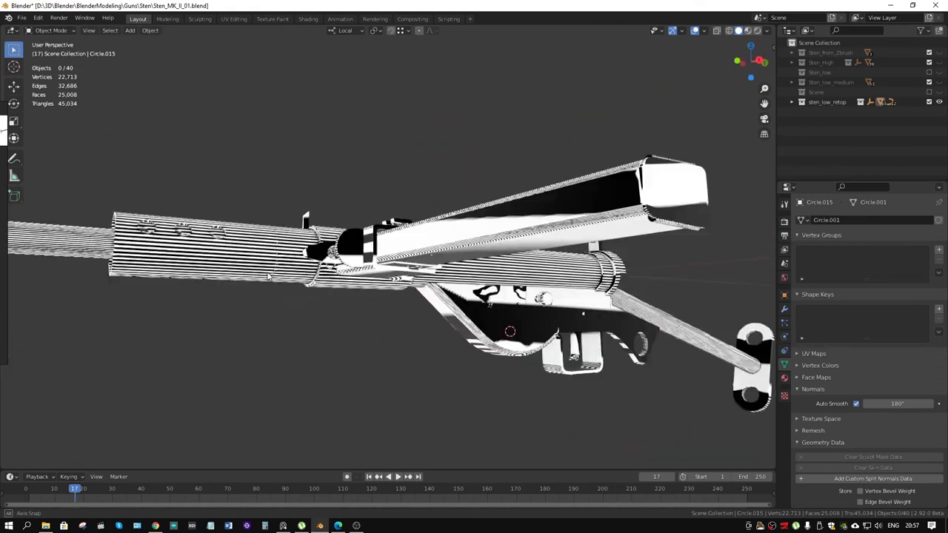
{"action": "middle_click_drag", "start_coordinate": [280, 311], "coordinate": [565, 56]}
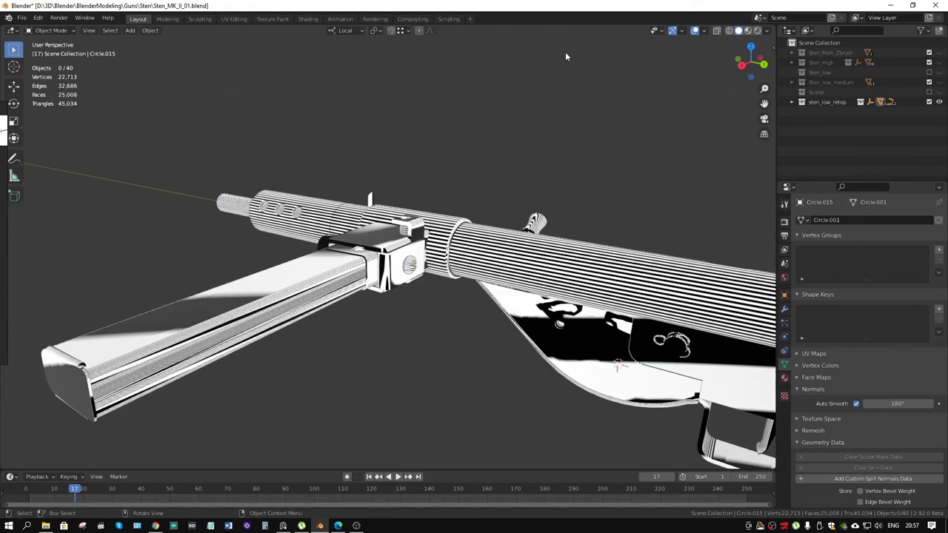
{"action": "left_click", "coordinate": [766, 30]}
{"action": "left_click", "coordinate": [757, 100]}
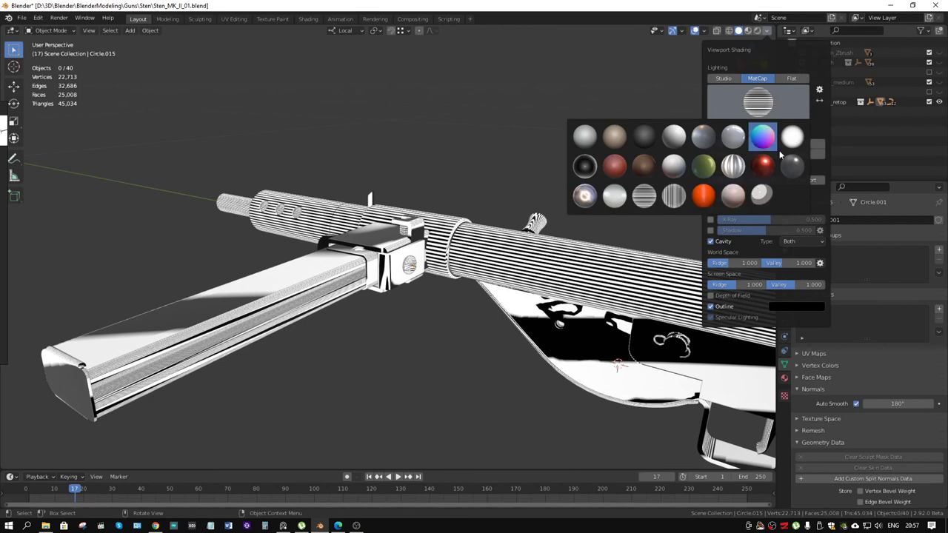
- Apply the glossy red MatCap sphere to the low-poly gun
{"action": "left_click", "coordinate": [765, 167]}
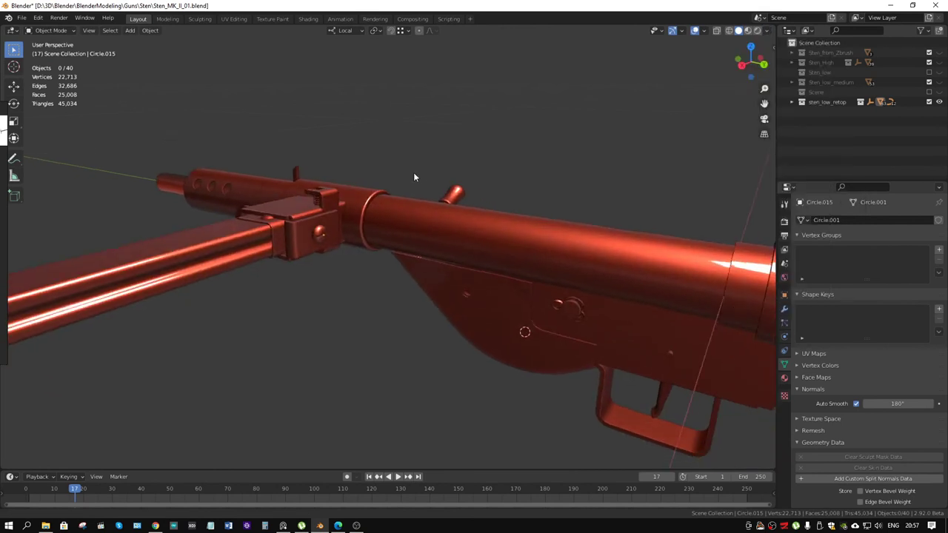